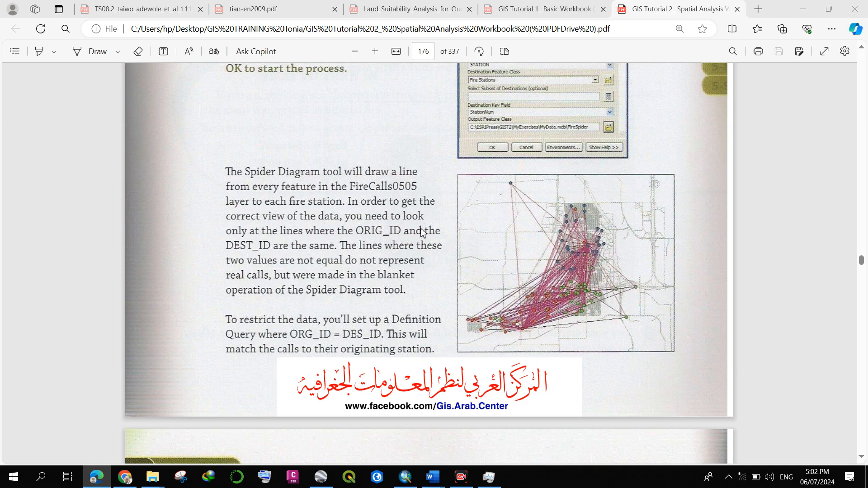
# Review the workbook's Tutorial 5-6 pages on the spider diagram, the Near function and joining tables.
pyautogui.scroll(-10, 421, 233)
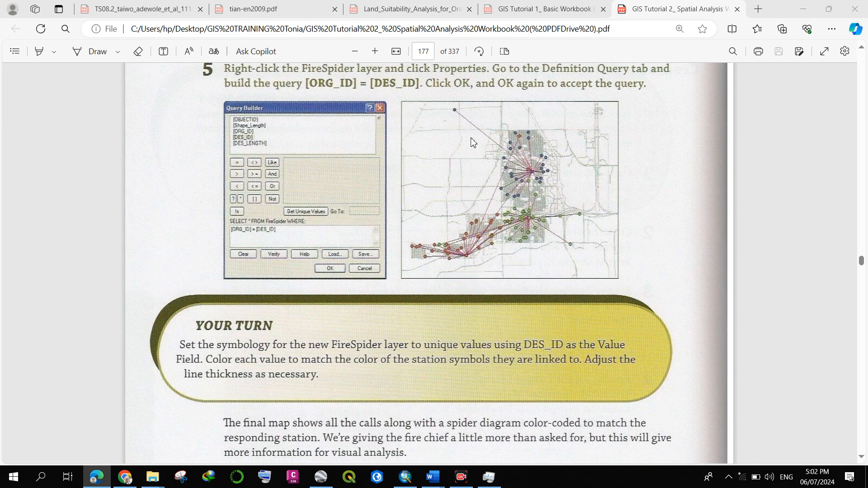
pyautogui.scroll(-12, 472, 140)
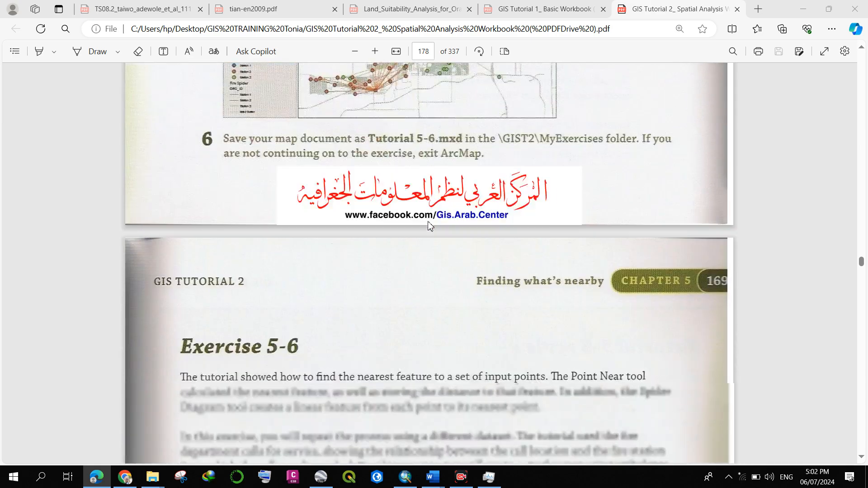
pyautogui.scroll(-15, 428, 226)
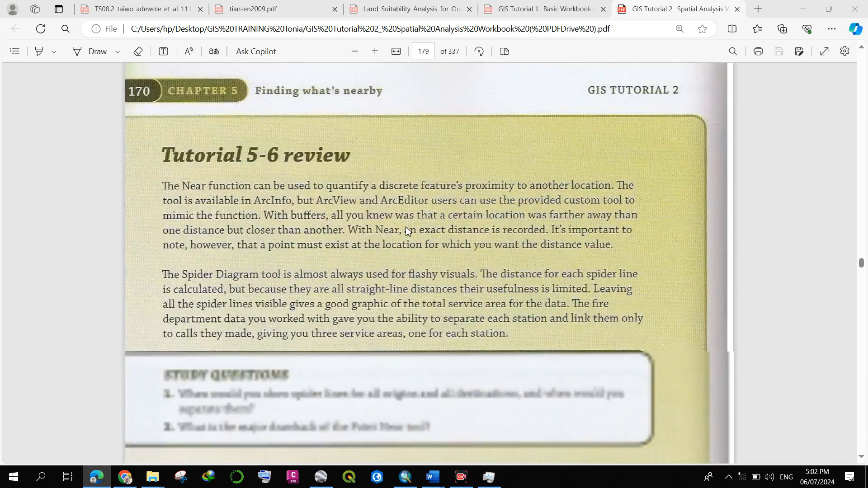
pyautogui.scroll(-12, 405, 227)
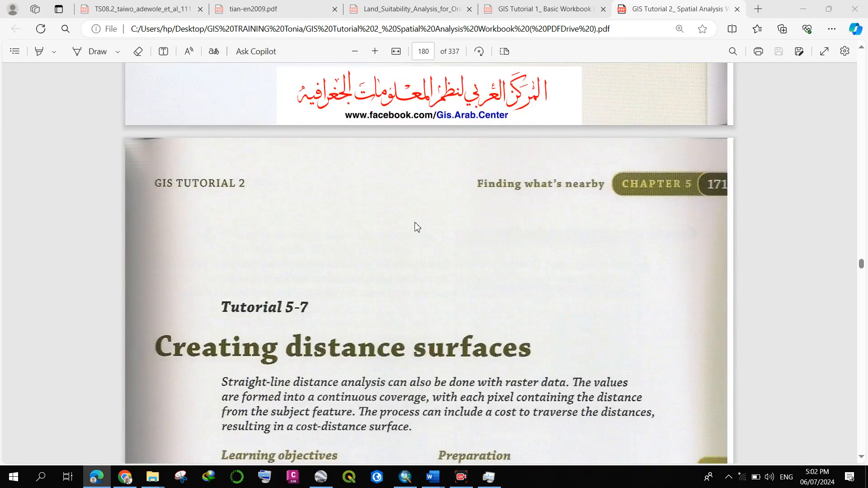
pyautogui.scroll(15, 417, 226)
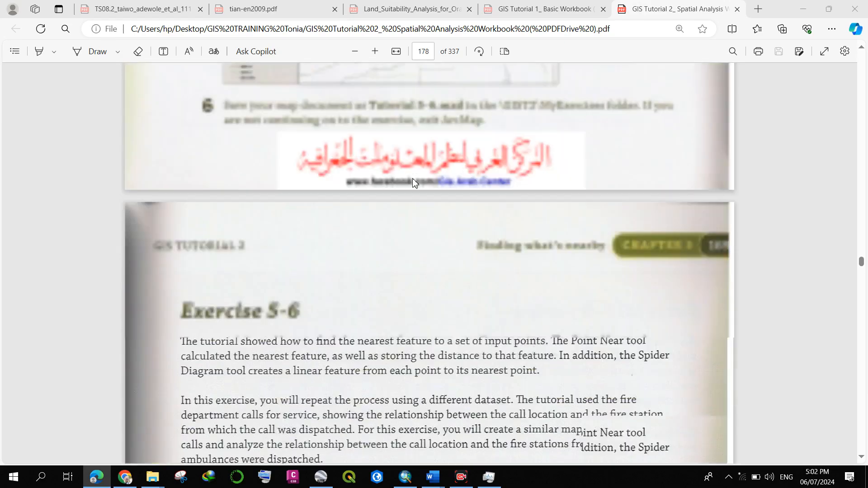
pyautogui.scroll(15, 414, 180)
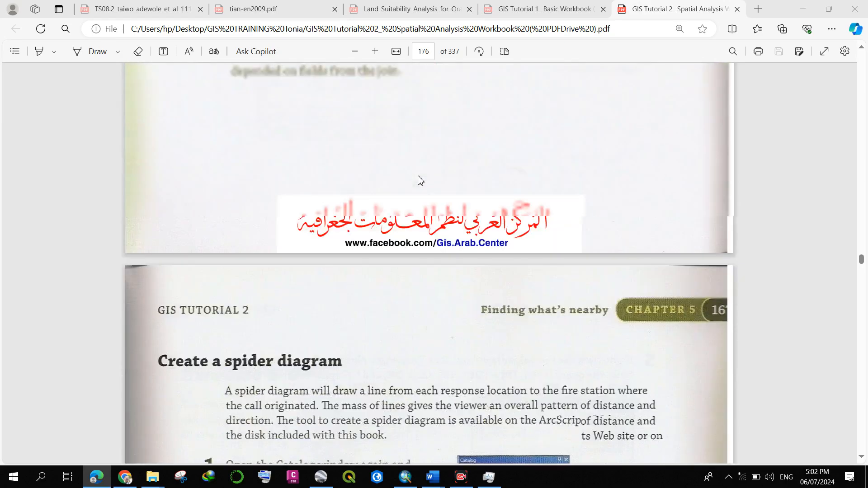
pyautogui.scroll(15, 420, 181)
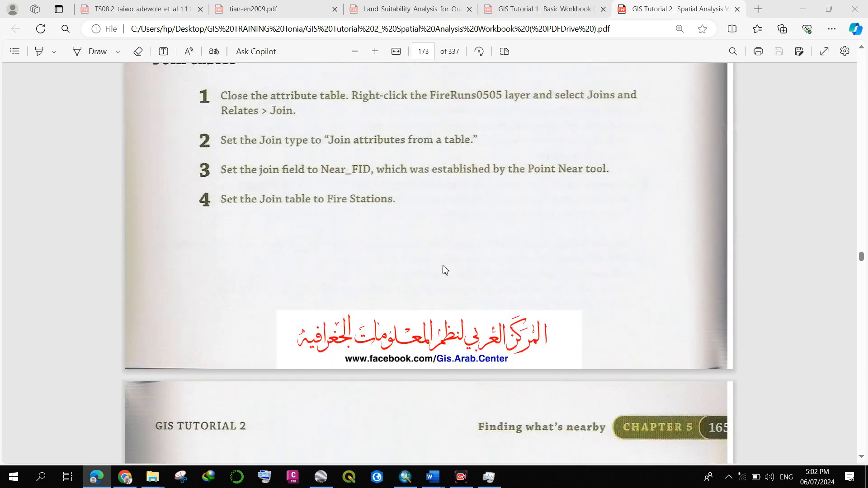
# Switch to ArcMap and open the recent map document bassey map.mxd, discarding the changes to flood mapping.mxd.
pyautogui.click(406, 477)
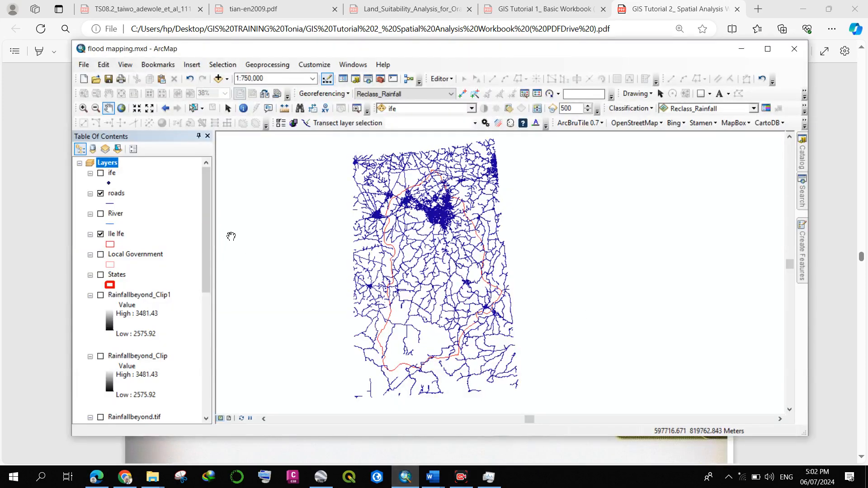
pyautogui.click(83, 65)
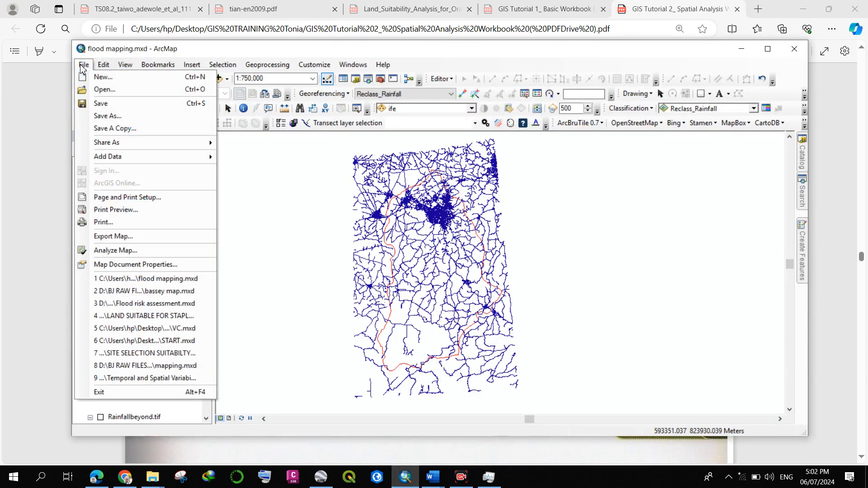
pyautogui.click(136, 291)
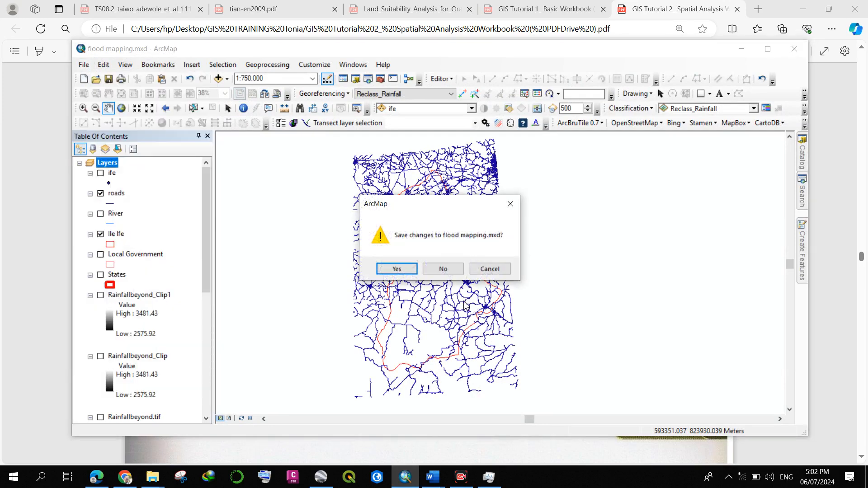
pyautogui.click(443, 269)
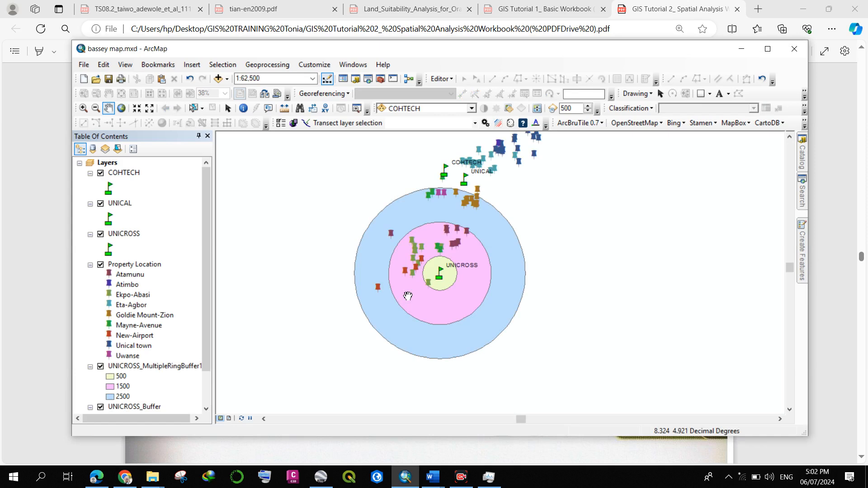
# Hide the UNICROSS_MultipleRingBuffer1 layer on the map.
pyautogui.moveTo(552, 240); pyautogui.dragTo(442, 270)
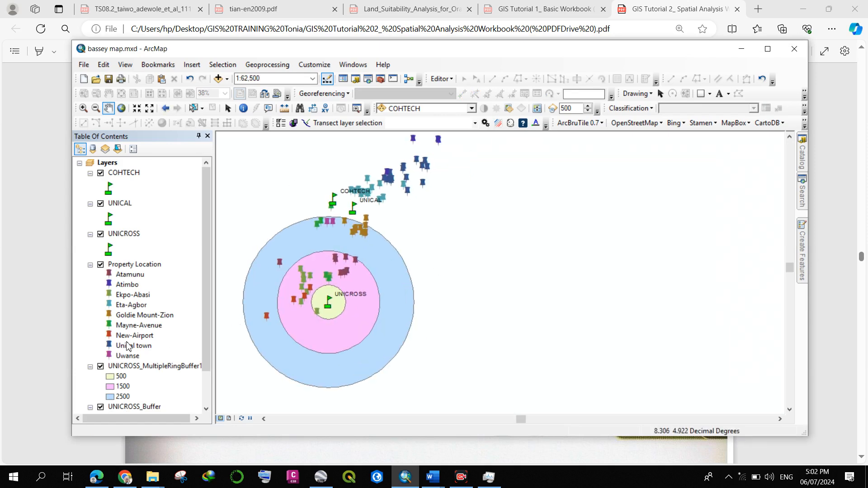
pyautogui.scroll(-2, 122, 346)
pyautogui.click(136, 326)
pyautogui.click(101, 326)
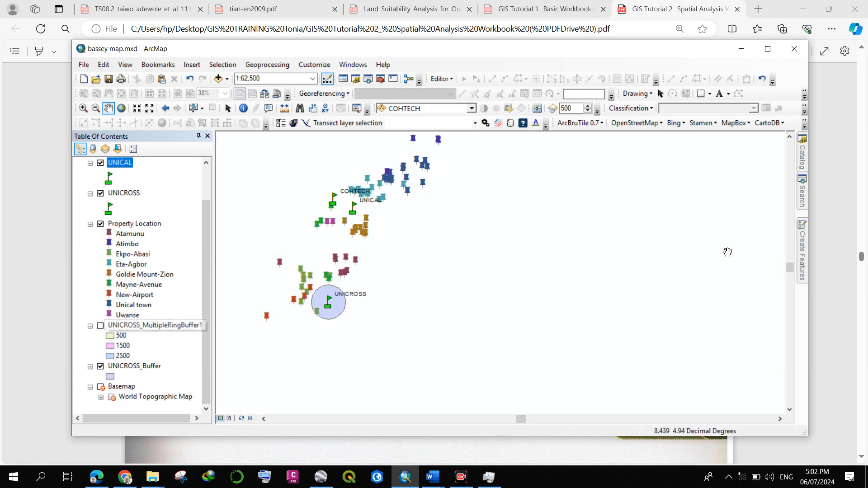
# Search the geoprocessing tools for "near" and open the Near (Analysis) tool.
pyautogui.click(794, 202)
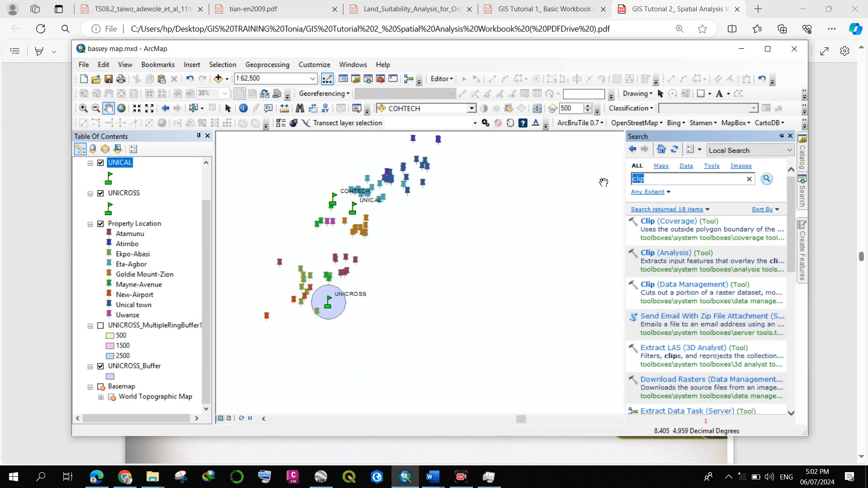
pyautogui.write('near')
pyautogui.press('Return')
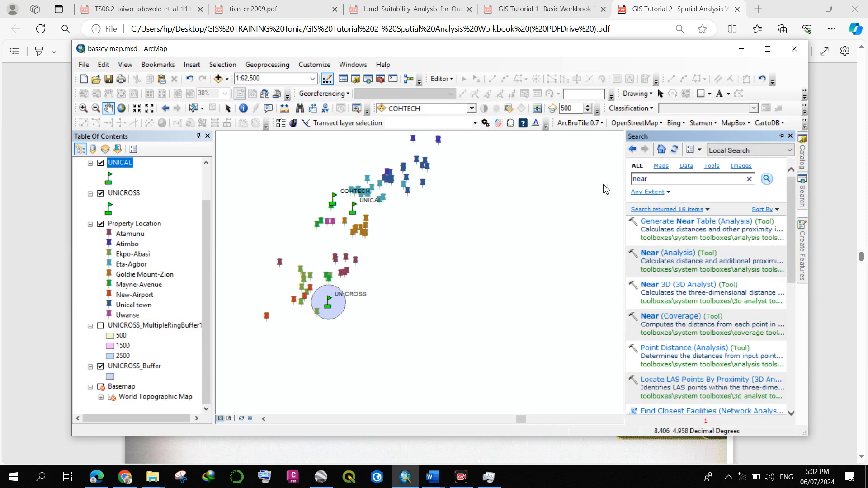
pyautogui.click(673, 255)
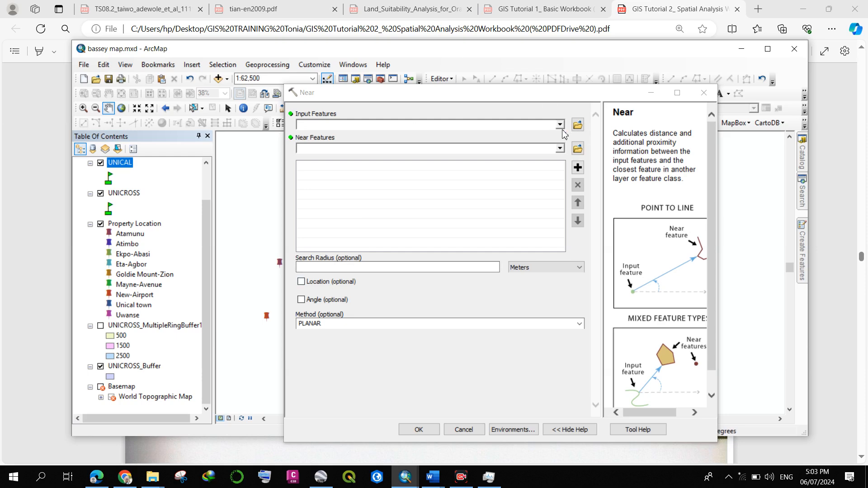
# Check the workbook in the browser for the Point Near tool's input and near feature settings, and return to ArcMap.
pyautogui.click(96, 476)
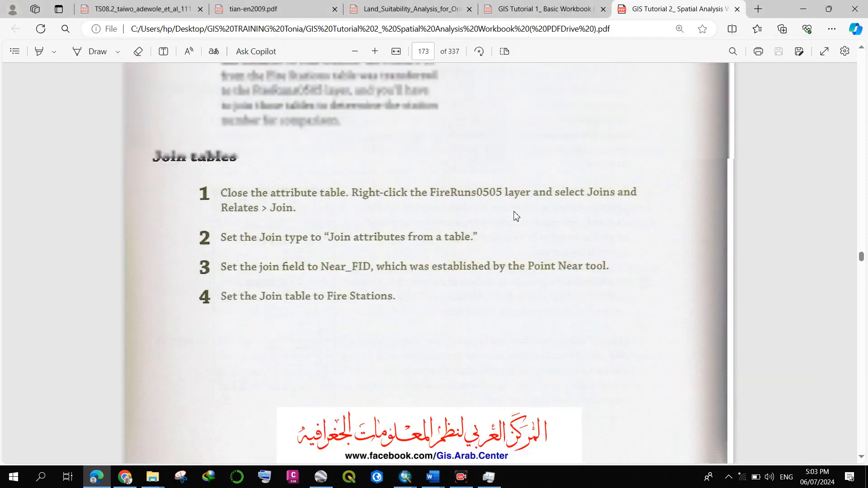
pyautogui.scroll(10, 516, 216)
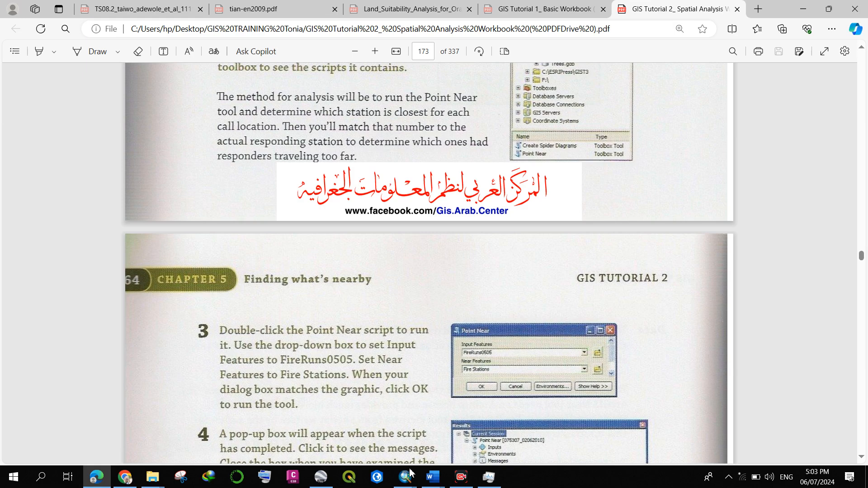
pyautogui.click(461, 416)
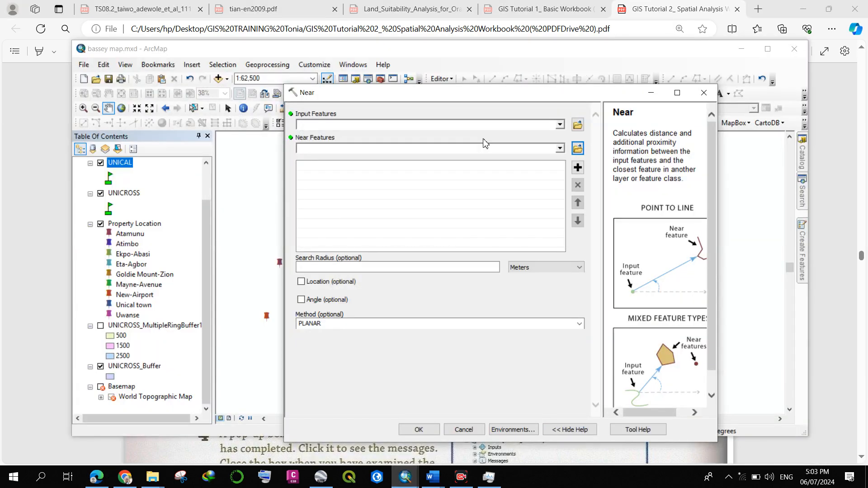
# Set the Near tool's input features to Property Location and add UNICROSS as the near features.
pyautogui.click(560, 125)
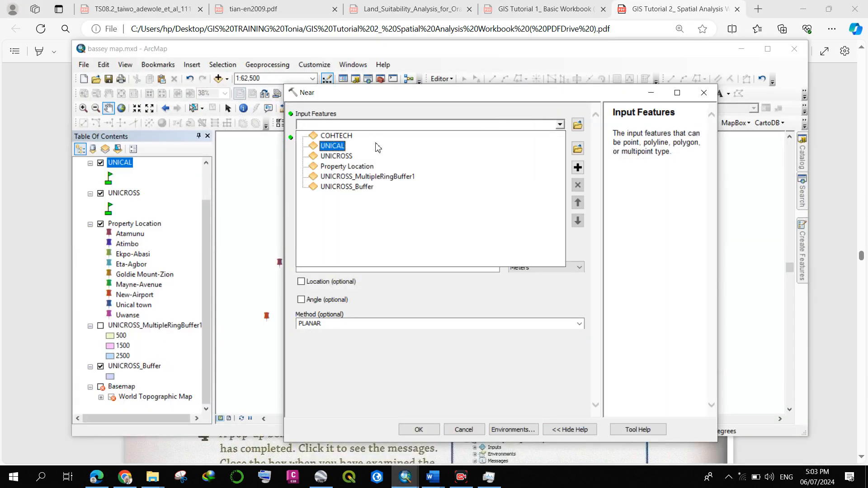
pyautogui.click(369, 167)
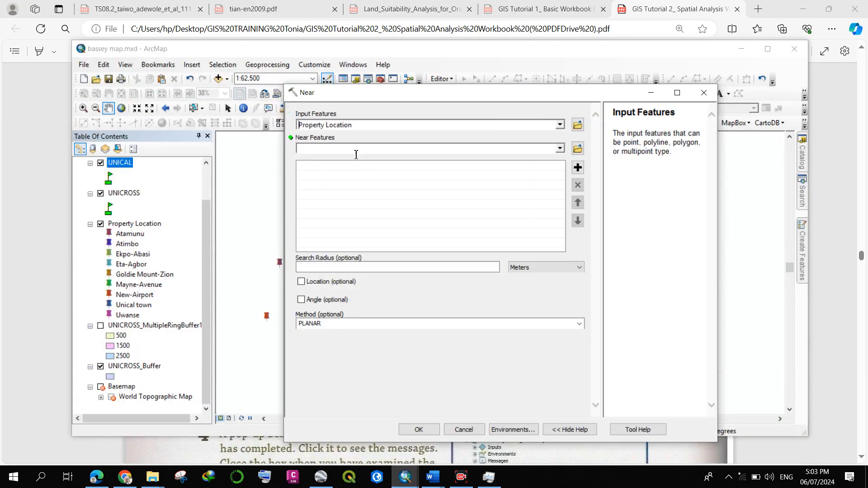
pyautogui.click(560, 148)
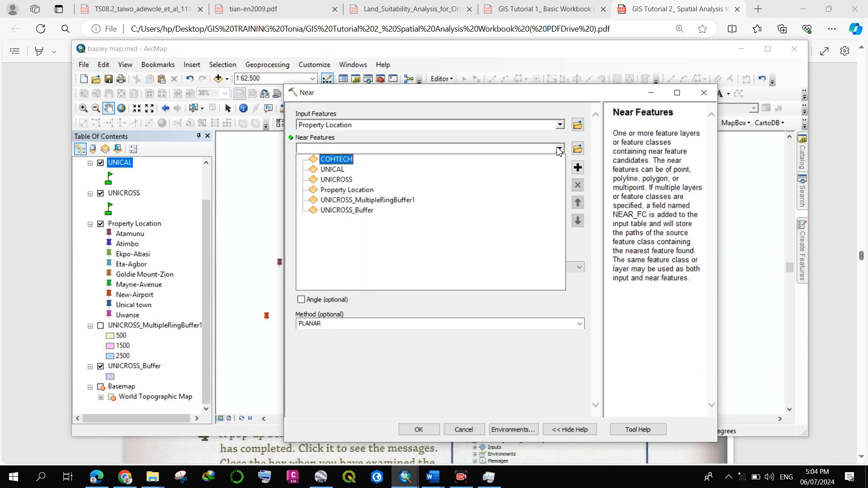
pyautogui.click(340, 180)
pyautogui.moveTo(291, 144)
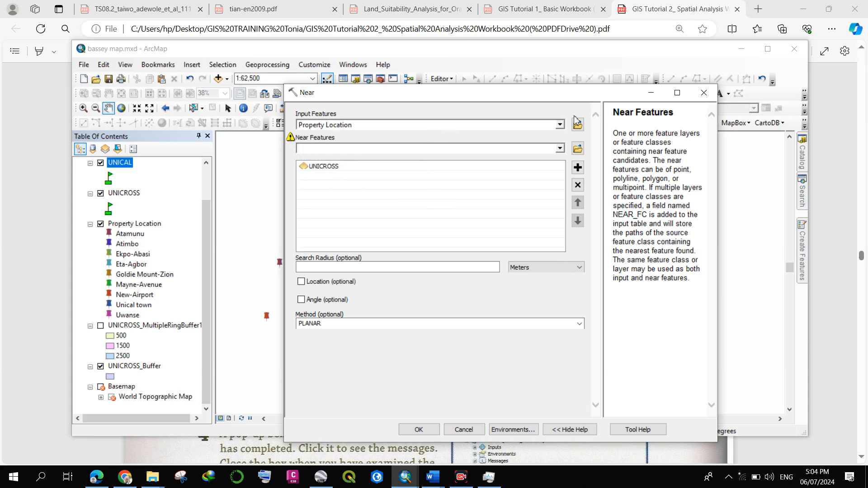
# Minimize the Near dialog and check the data source and coordinate system of the UNICROSS layer.
pyautogui.click(651, 93)
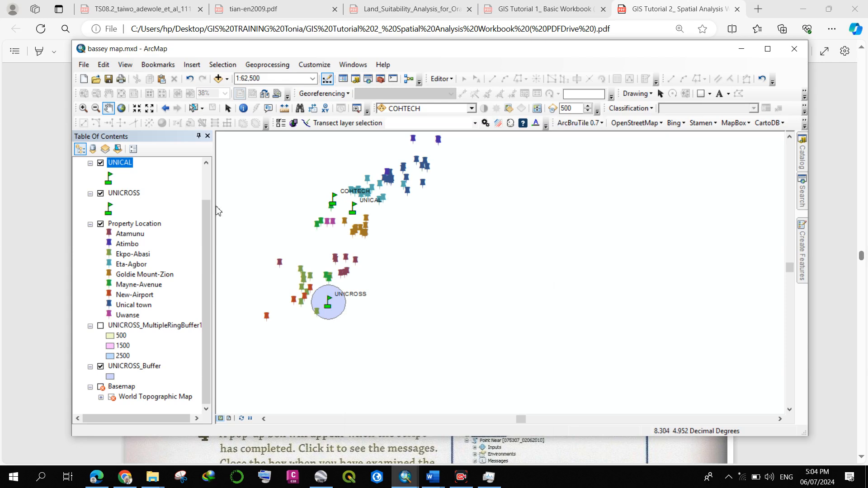
pyautogui.click(129, 194)
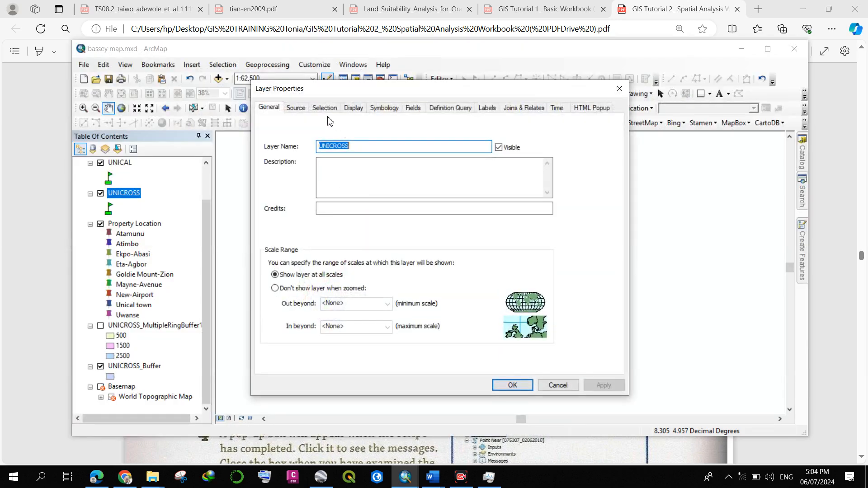
pyautogui.click(302, 111)
pyautogui.scroll(-1, 392, 212)
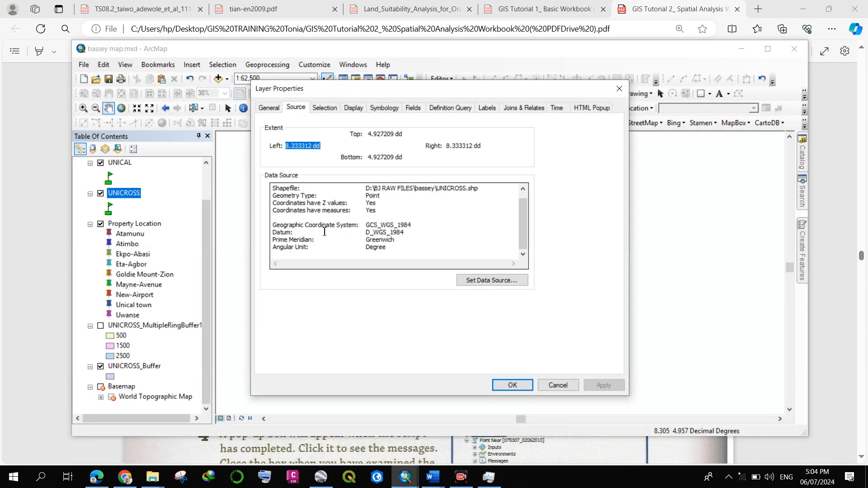
pyautogui.click(131, 221)
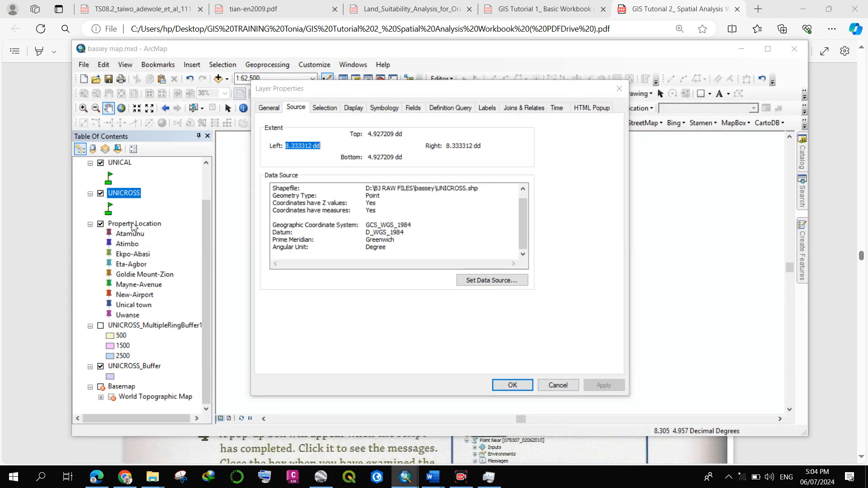
pyautogui.click(618, 87)
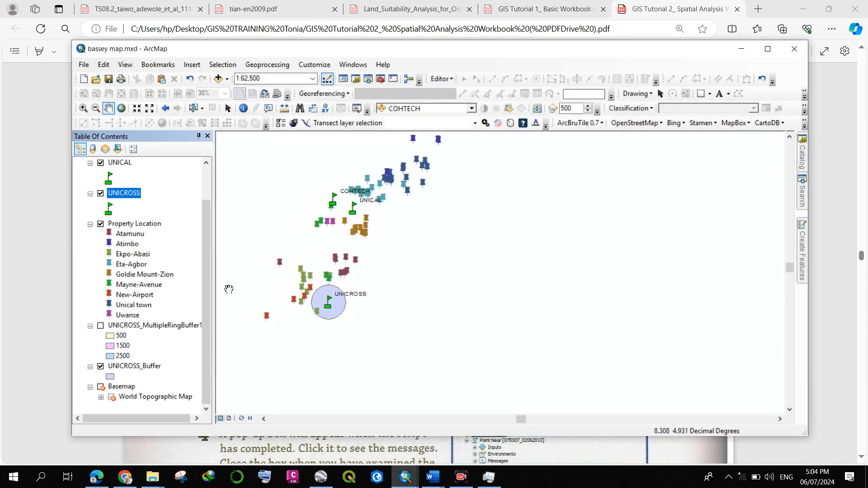
# Check the data source and coordinate system of the Property Location layer.
pyautogui.doubleClick(127, 225)
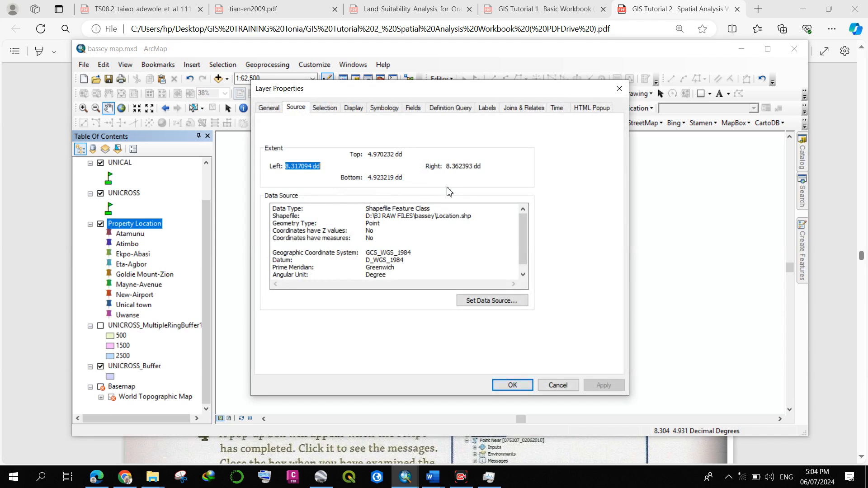
pyautogui.scroll(-1, 419, 206)
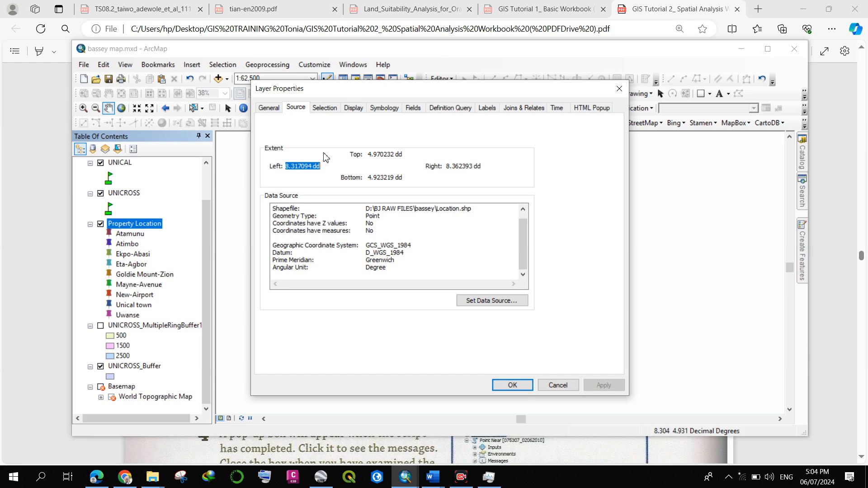
pyautogui.click(619, 88)
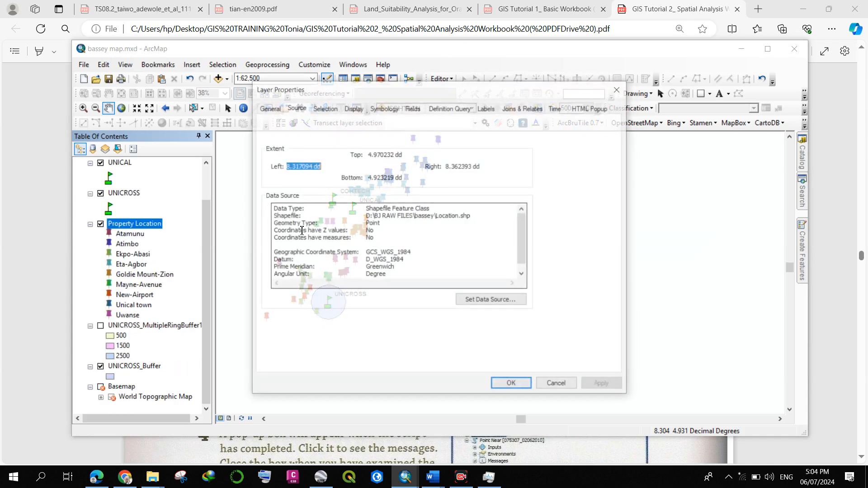
pyautogui.scroll(-1, 386, 241)
pyautogui.scroll(1, 386, 241)
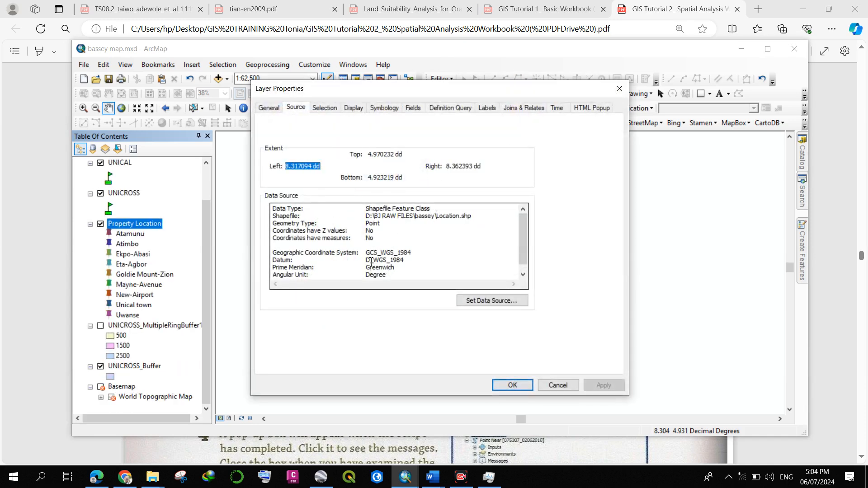
pyautogui.scroll(-1, 391, 243)
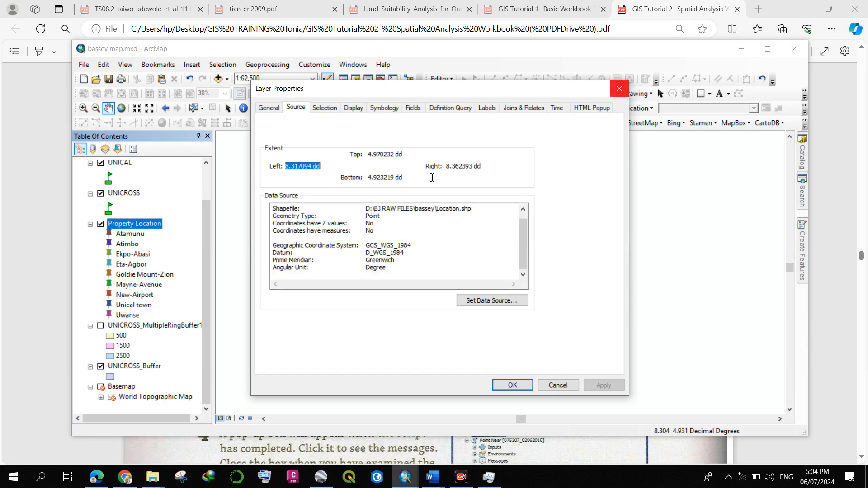
pyautogui.click(619, 88)
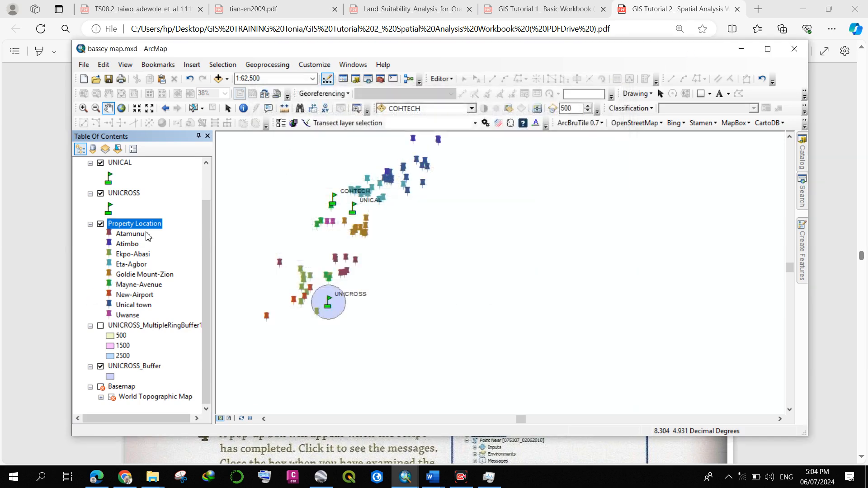
# Check the current coordinate system of the Layers data frame and close its properties.
pyautogui.scroll(2, 135, 193)
pyautogui.doubleClick(109, 164)
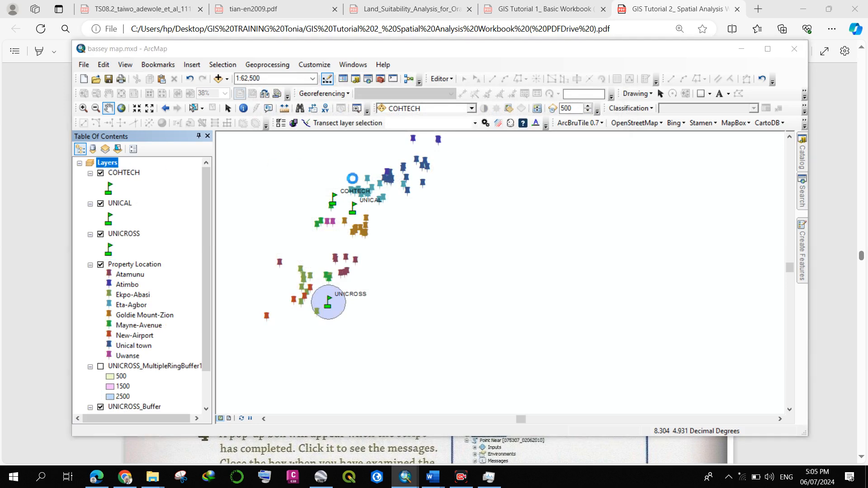
pyautogui.click(441, 89)
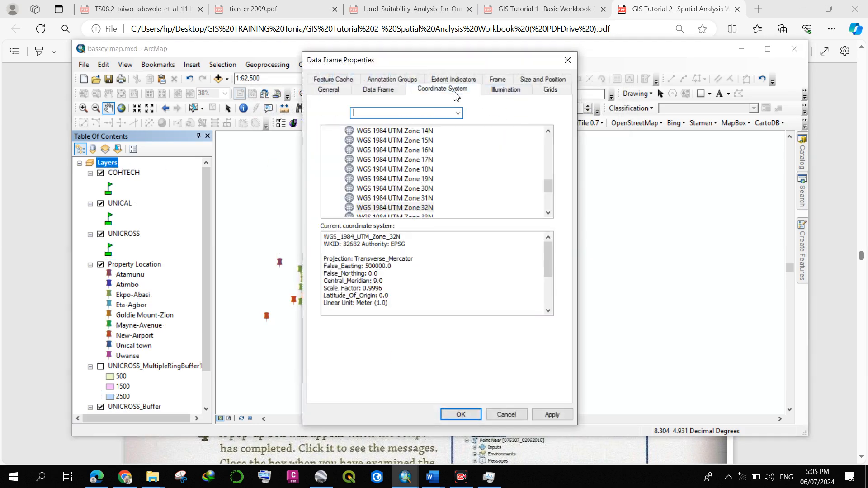
pyautogui.scroll(-1, 419, 172)
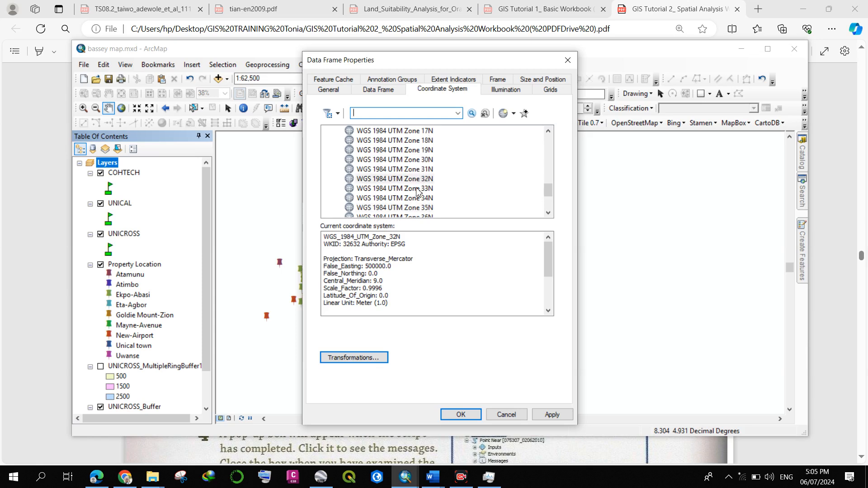
pyautogui.scroll(-3, 395, 279)
pyautogui.scroll(3, 395, 279)
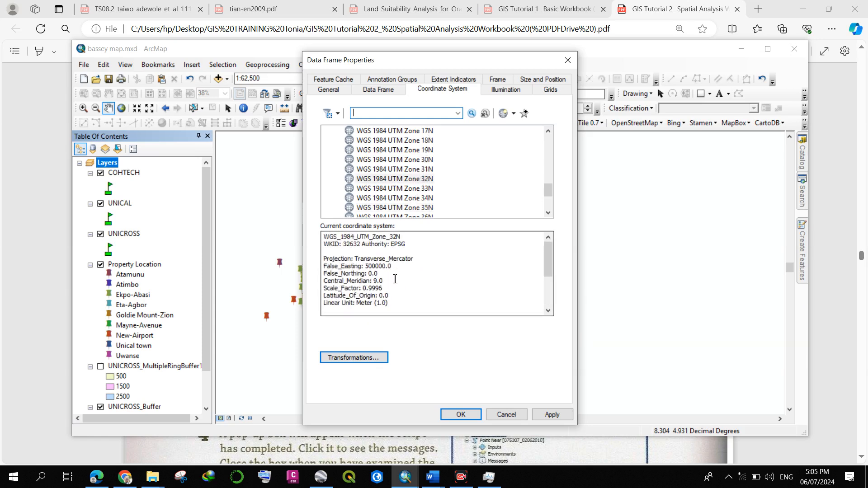
pyautogui.moveTo(324, 236); pyautogui.dragTo(472, 275)
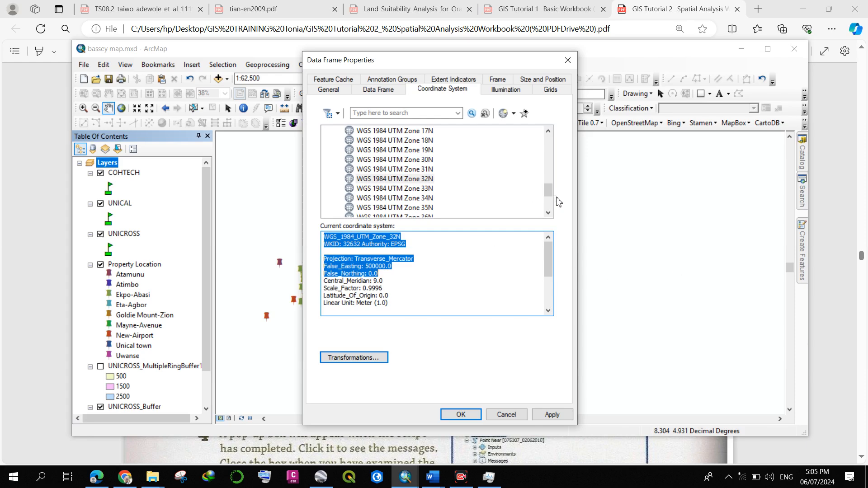
pyautogui.click(568, 60)
# Run the Near (Analysis) tool with Property Location as input features and UNICAL as near features, leaving the angle option off.
pyautogui.click(803, 201)
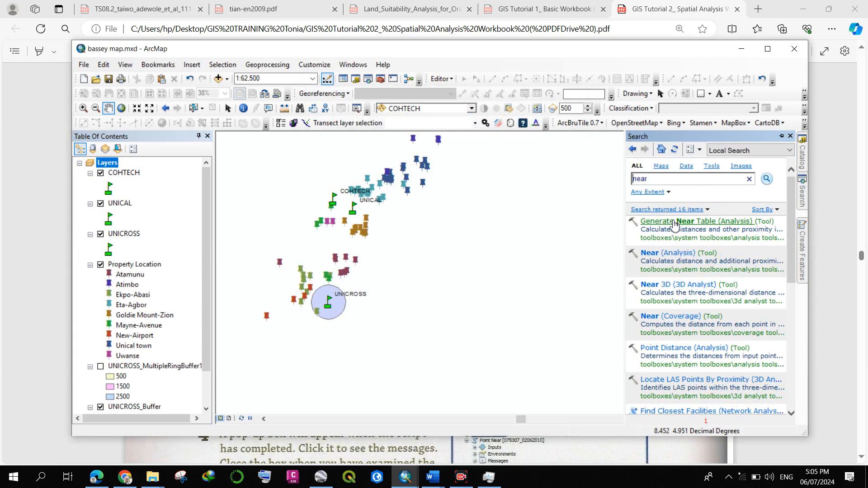
pyautogui.click(668, 260)
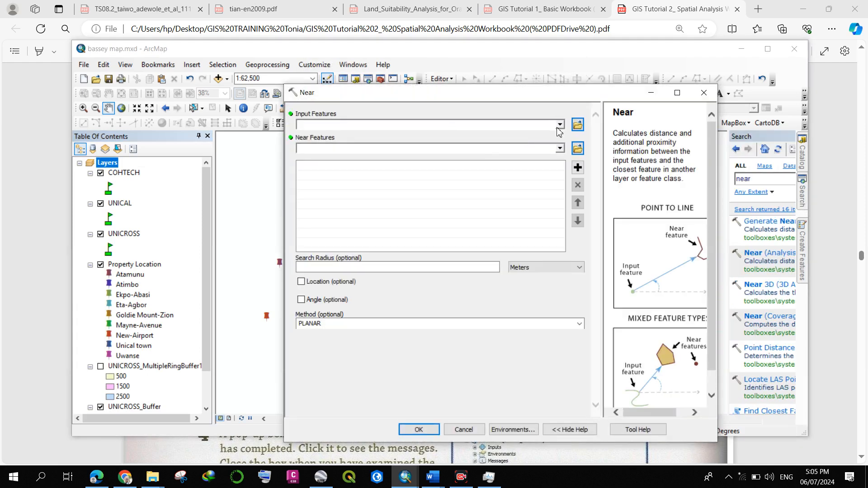
pyautogui.click(559, 125)
pyautogui.click(362, 173)
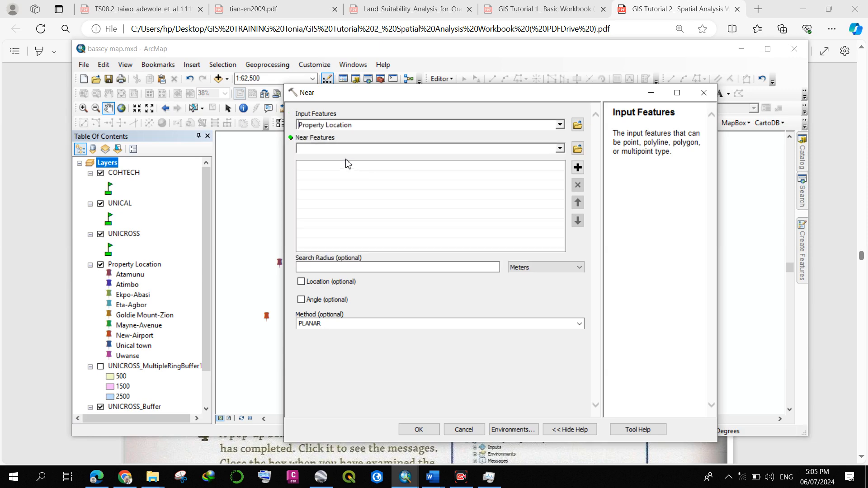
pyautogui.click(560, 149)
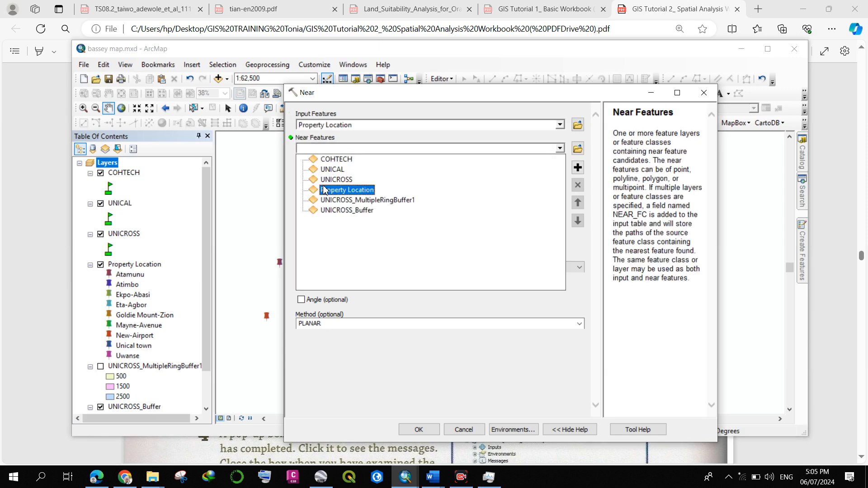
pyautogui.click(332, 167)
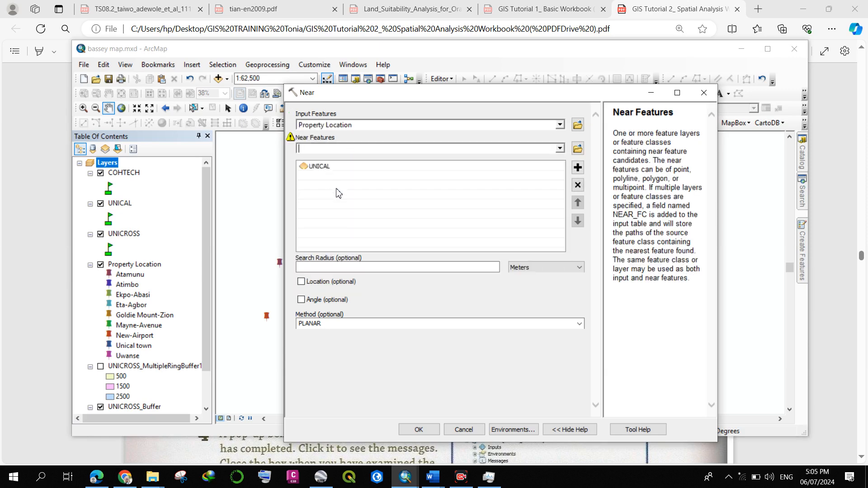
pyautogui.click(302, 300)
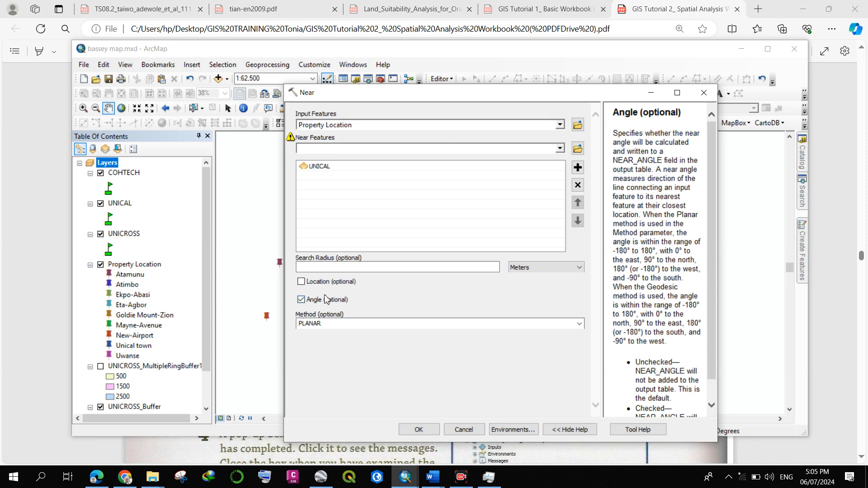
pyautogui.click(301, 300)
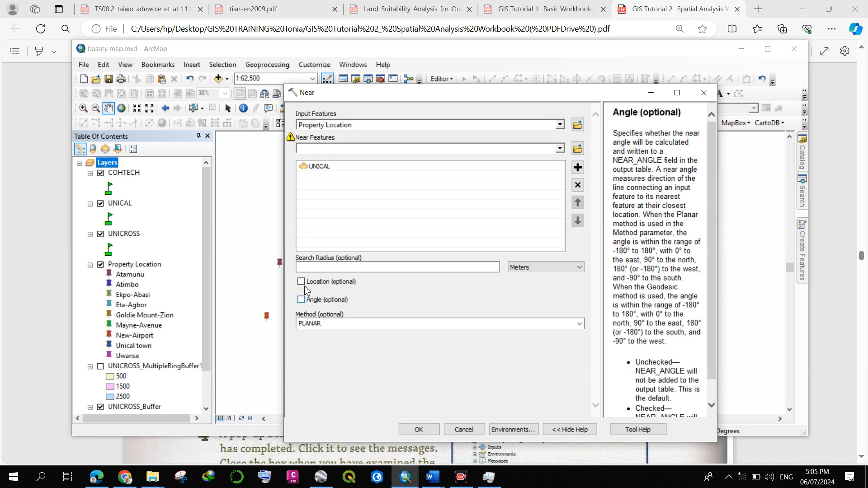
pyautogui.click(419, 429)
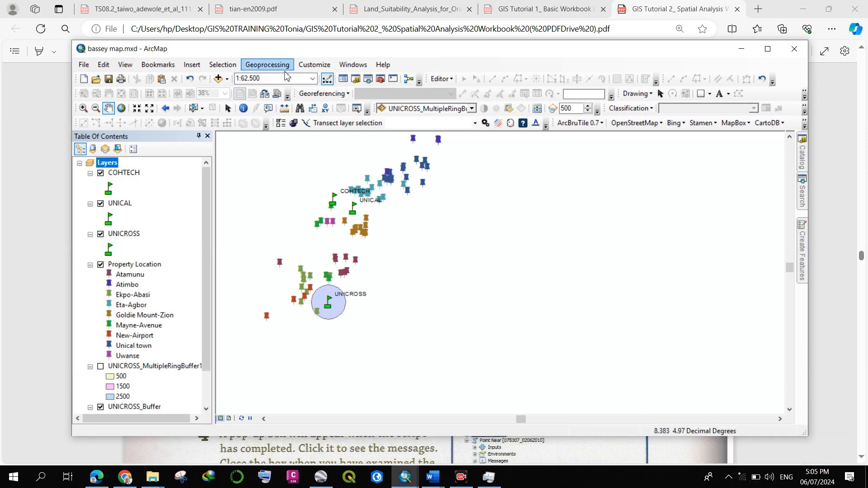
# Review the messages of the current session's Near run in the geoprocessing results and close the results.
pyautogui.click(266, 66)
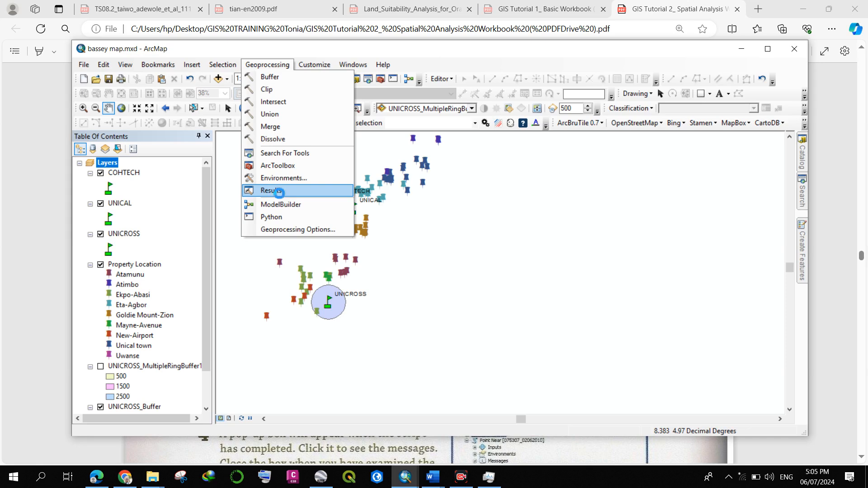
pyautogui.click(276, 191)
pyautogui.click(286, 44)
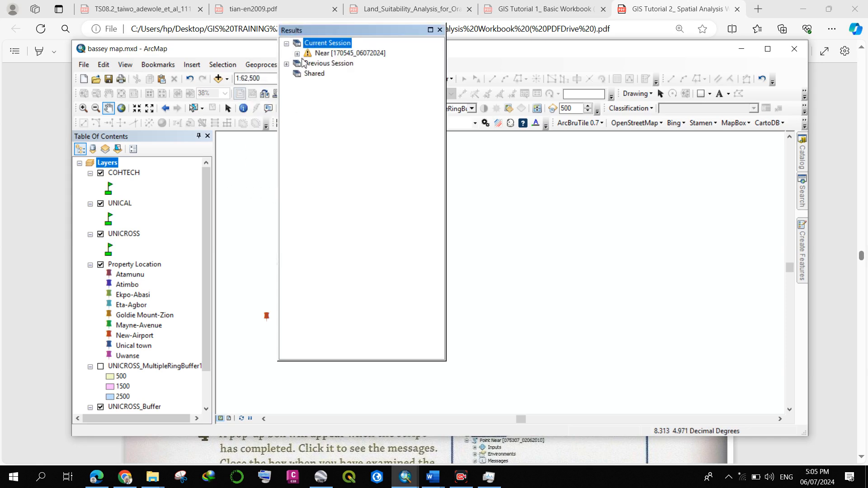
pyautogui.click(297, 53)
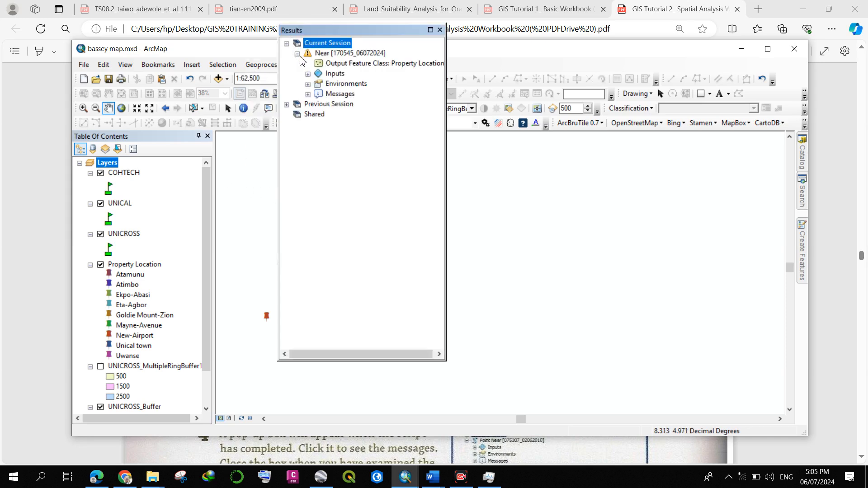
pyautogui.doubleClick(330, 54)
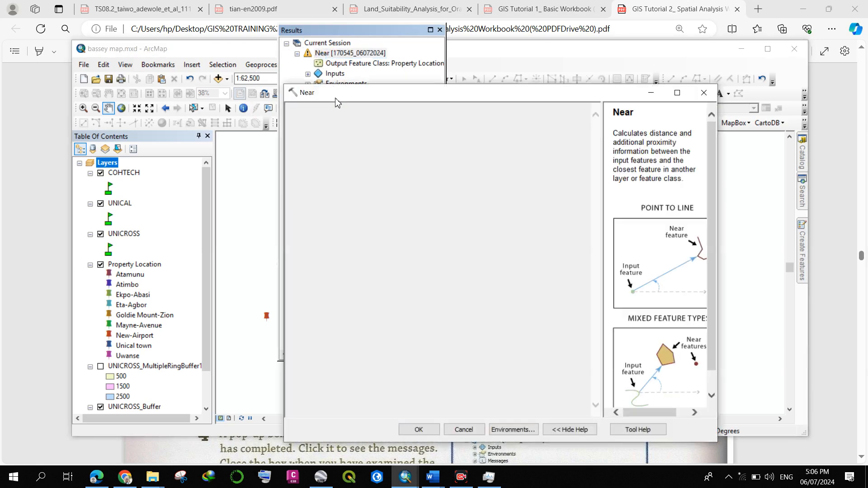
pyautogui.click(704, 93)
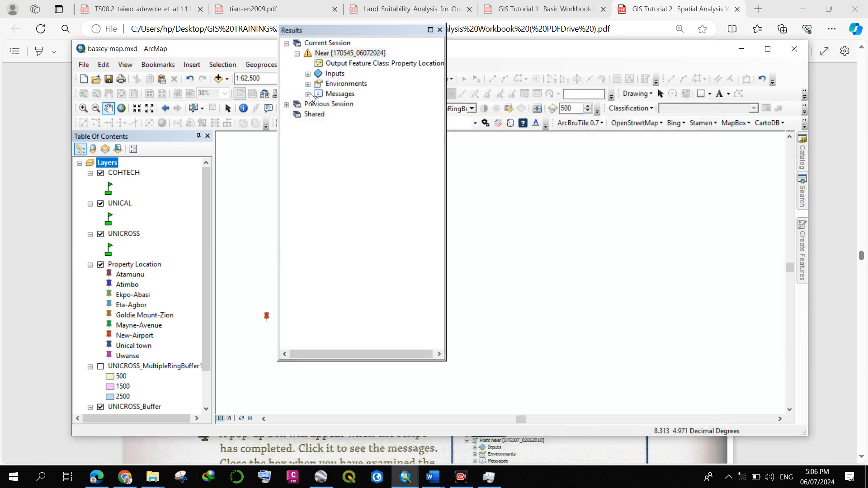
pyautogui.click(308, 95)
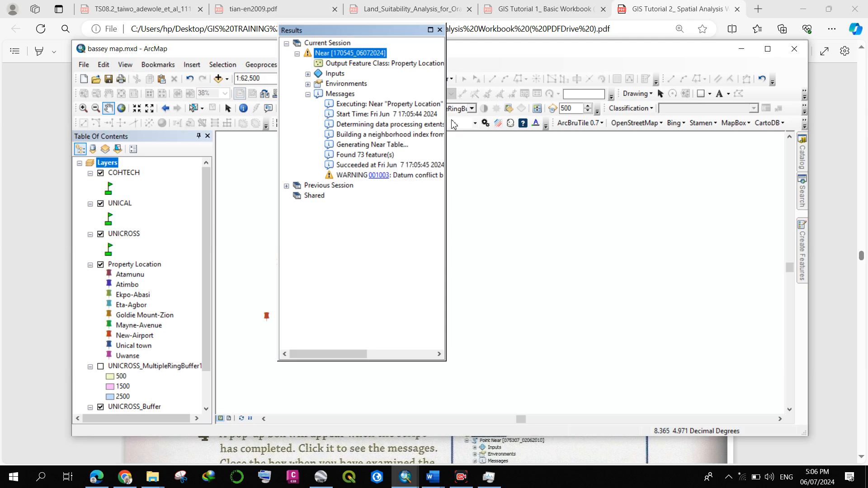
pyautogui.click(440, 30)
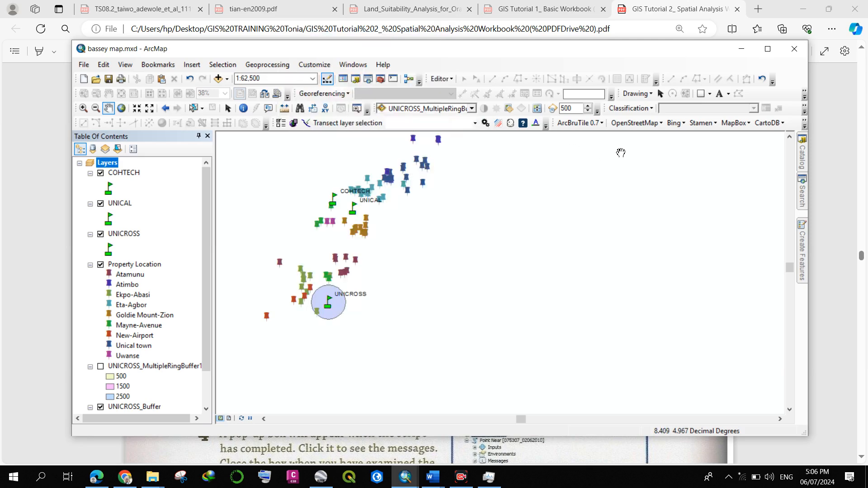
# Search for "project" and open the Project (Data Management) tool.
pyautogui.click(802, 202)
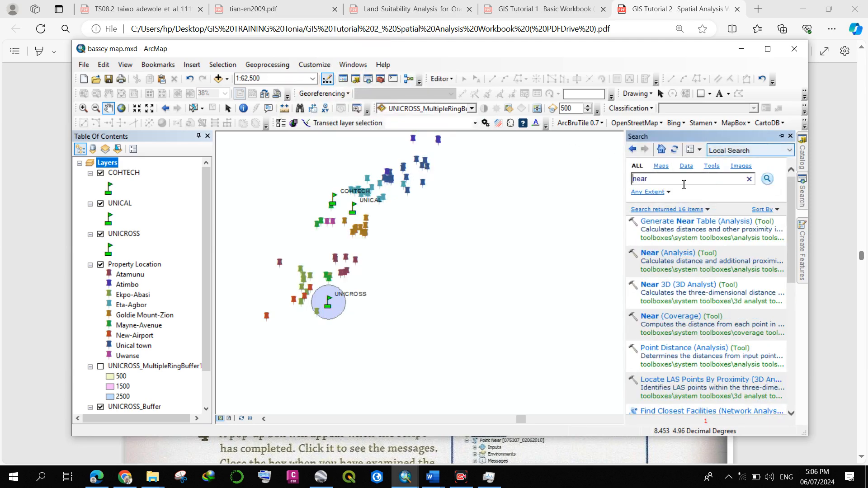
pyautogui.press('BackSpace')
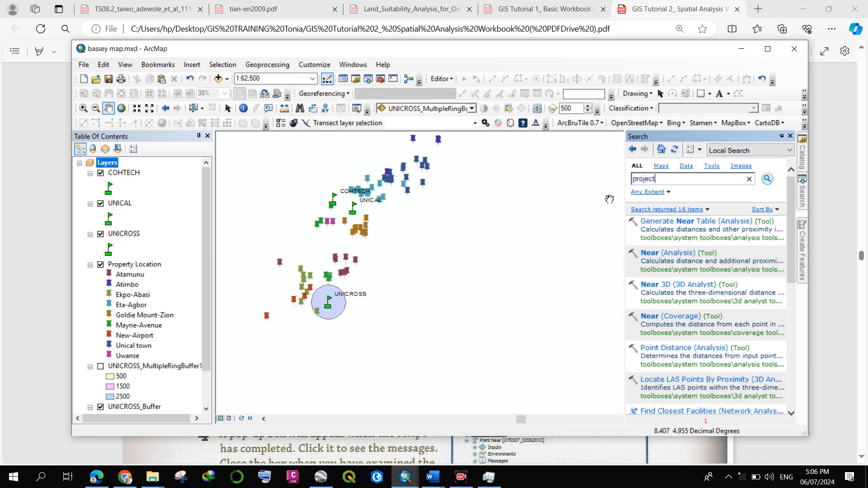
pyautogui.press('Return')
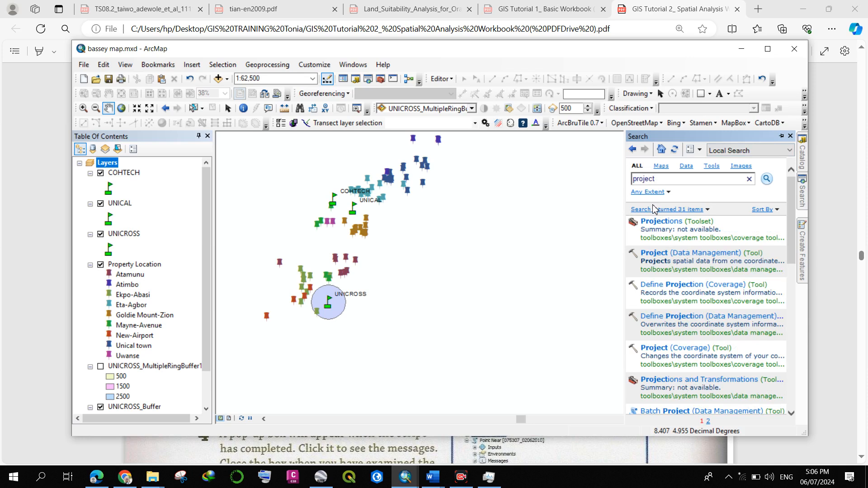
pyautogui.click(659, 256)
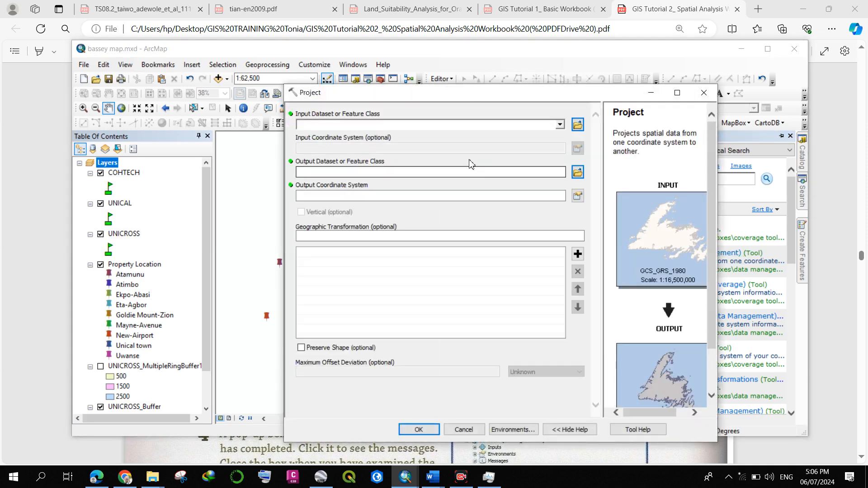
# Set UNICROSS as the Project tool's input dataset, comparing its input coordinate system with that of Property Location.
pyautogui.click(159, 190)
pyautogui.moveTo(123, 238); pyautogui.dragTo(422, 125)
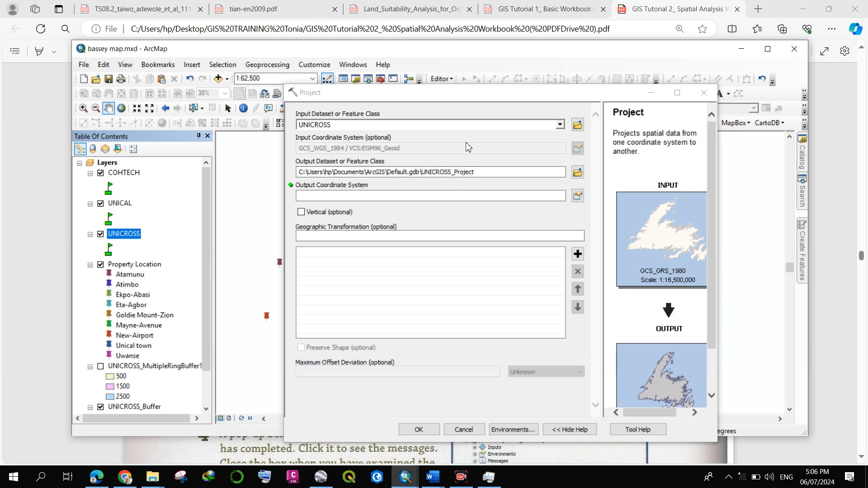
pyautogui.click(560, 124)
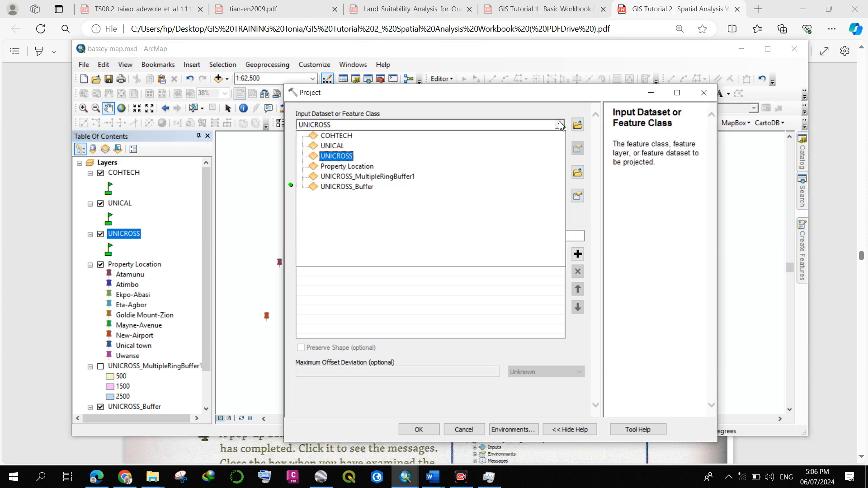
pyautogui.click(369, 167)
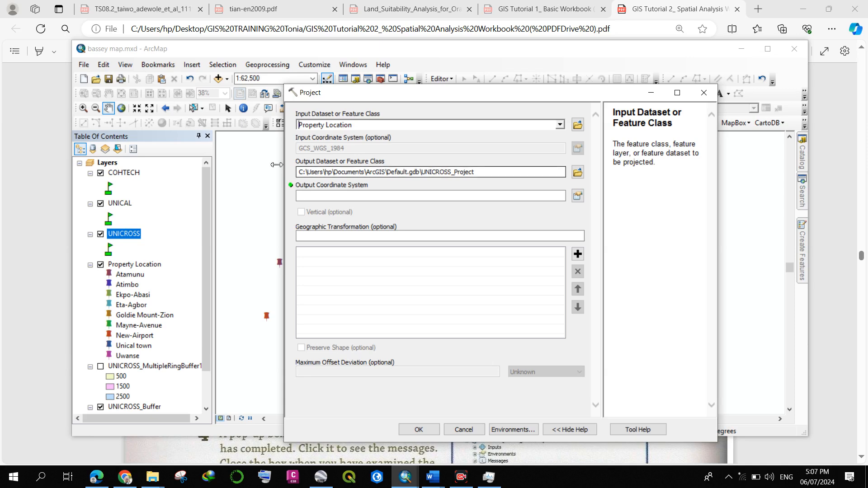
pyautogui.click(559, 125)
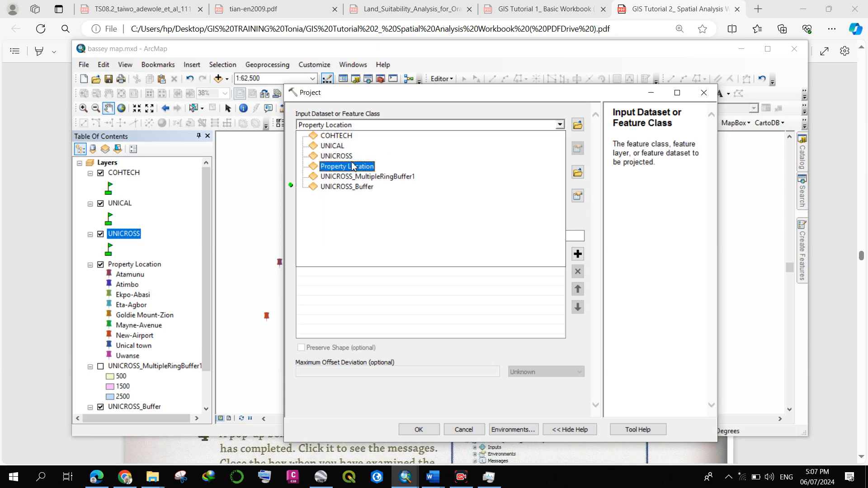
pyautogui.click(337, 155)
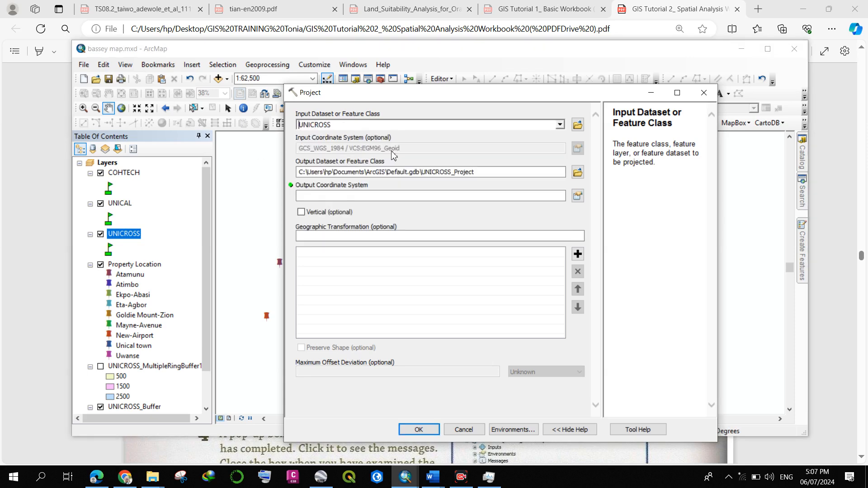
# Set the output coordinate system to WGS 1984 and run the projection of UNICROSS.
pyautogui.click(577, 196)
pyautogui.scroll(-2, 426, 226)
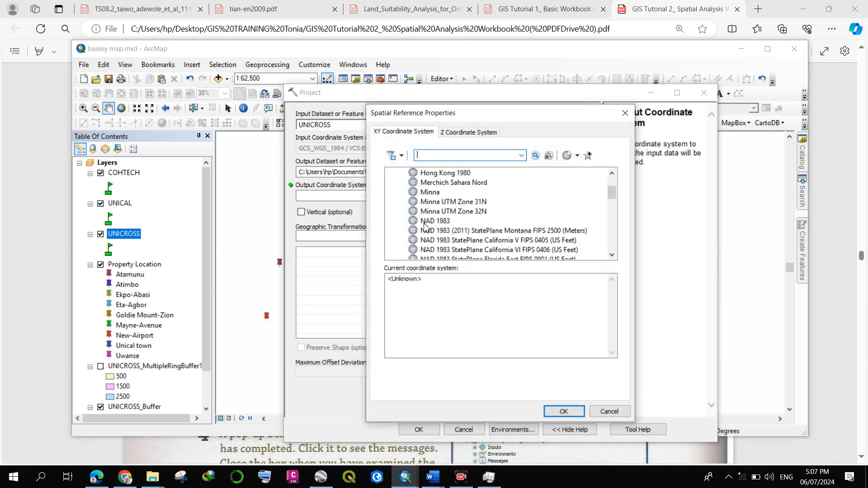
pyautogui.scroll(-5, 433, 226)
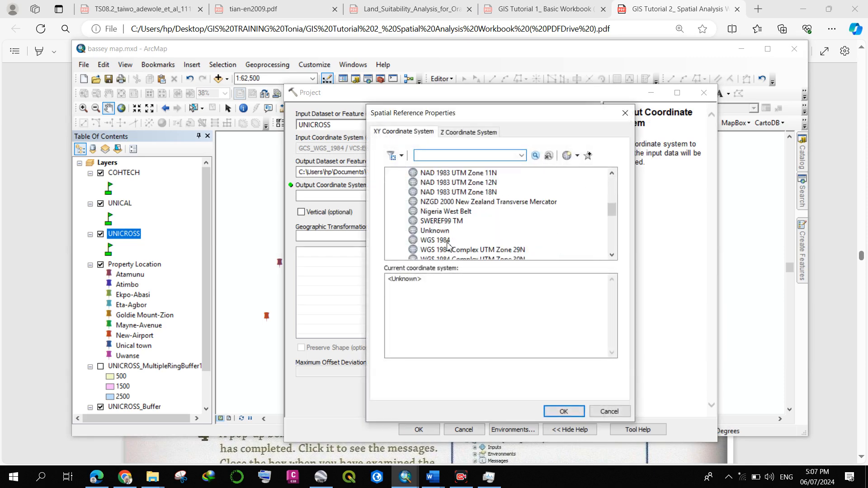
pyautogui.click(448, 243)
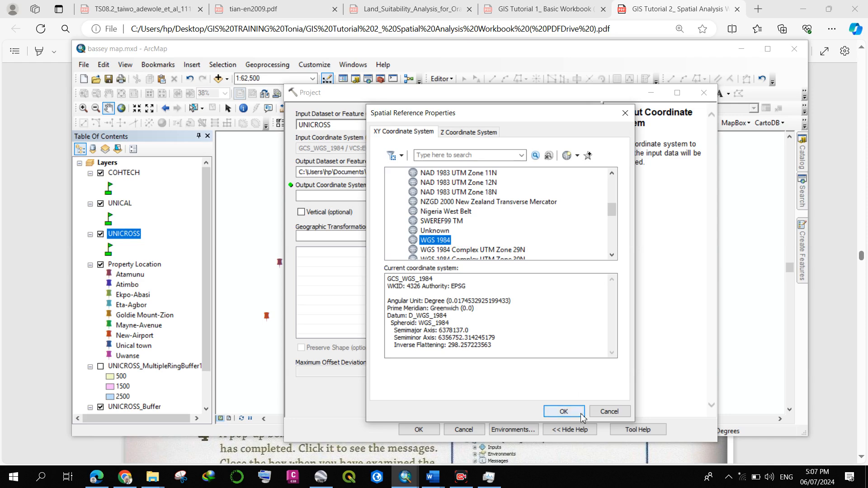
pyautogui.click(563, 411)
pyautogui.click(418, 431)
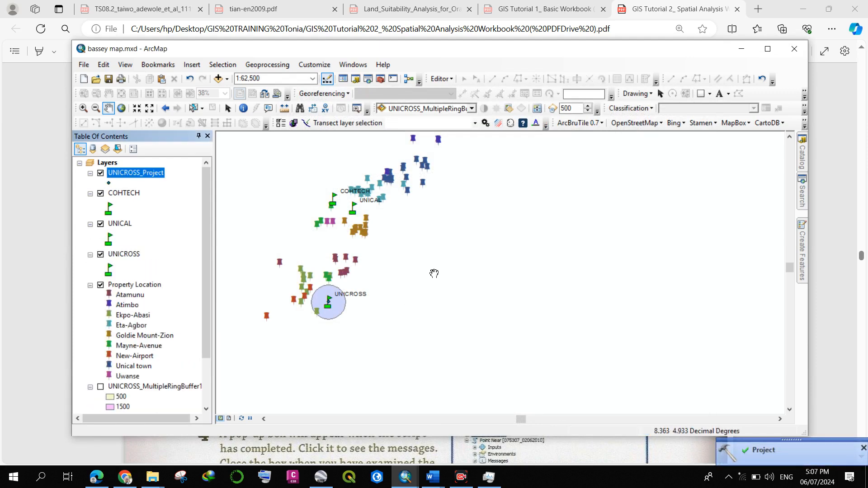
# Search for "near" and open the Near (Analysis) tool.
pyautogui.click(796, 197)
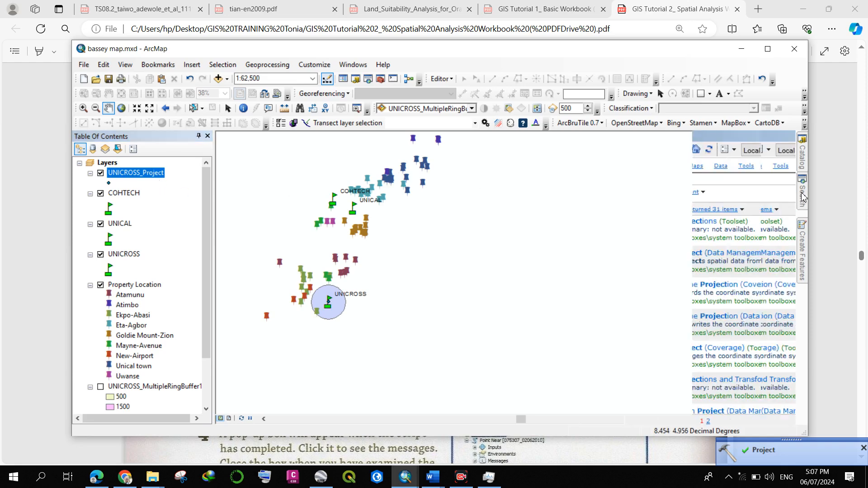
pyautogui.doubleClick(672, 180)
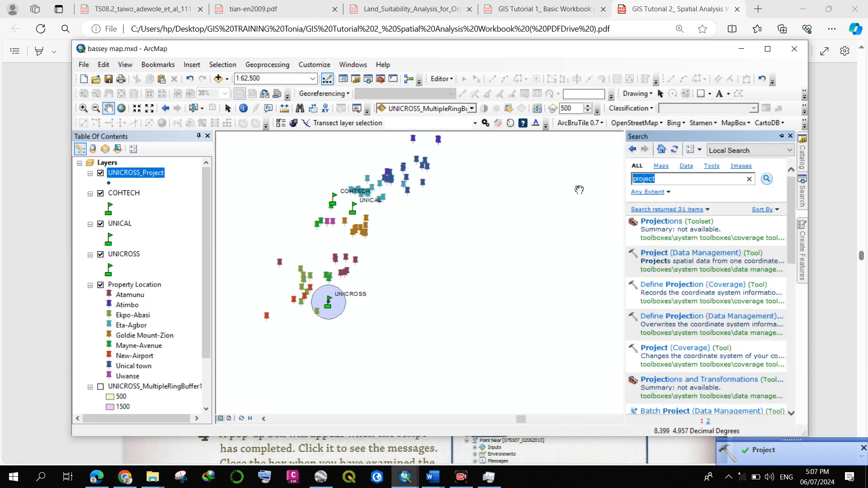
pyautogui.press('BackSpace')
pyautogui.write('ner')
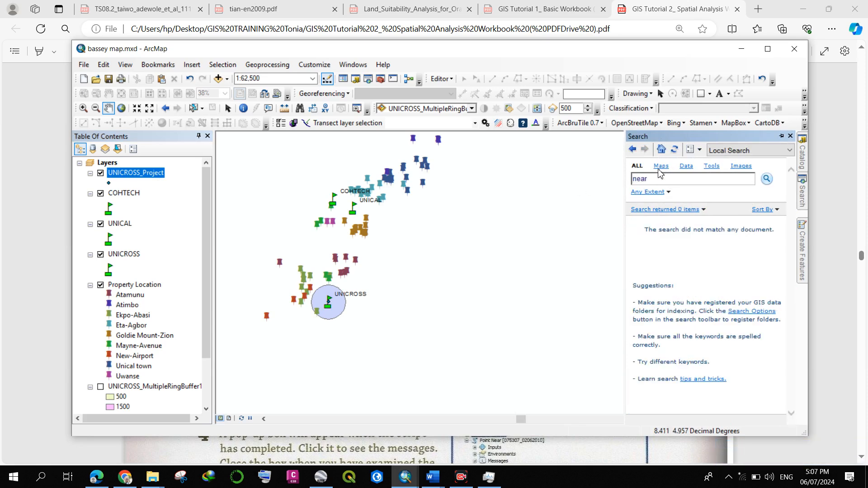
pyautogui.press('Return')
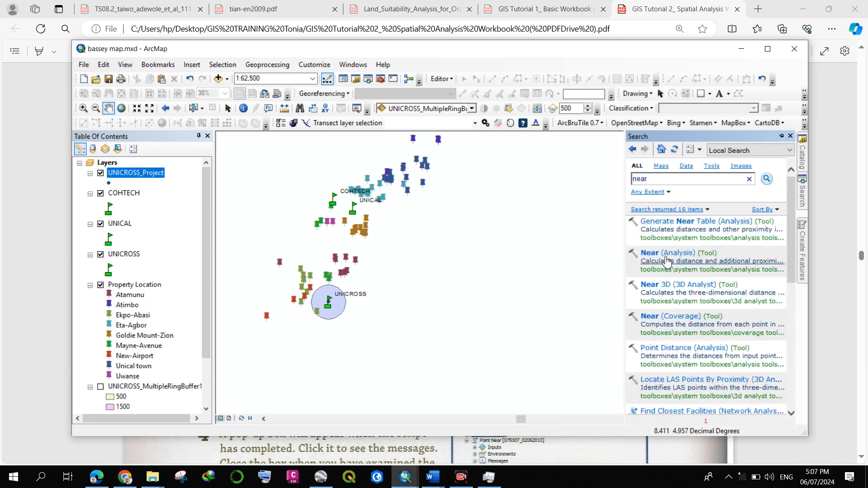
pyautogui.click(668, 253)
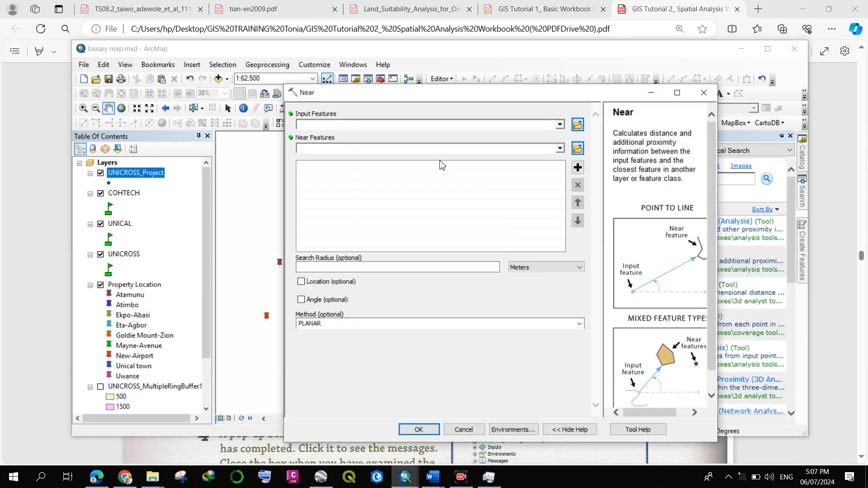
# Set Property Location as the input features and UNICROSS_Project as the near features, and run the Near analysis.
pyautogui.click(244, 154)
pyautogui.moveTo(148, 177); pyautogui.dragTo(330, 151)
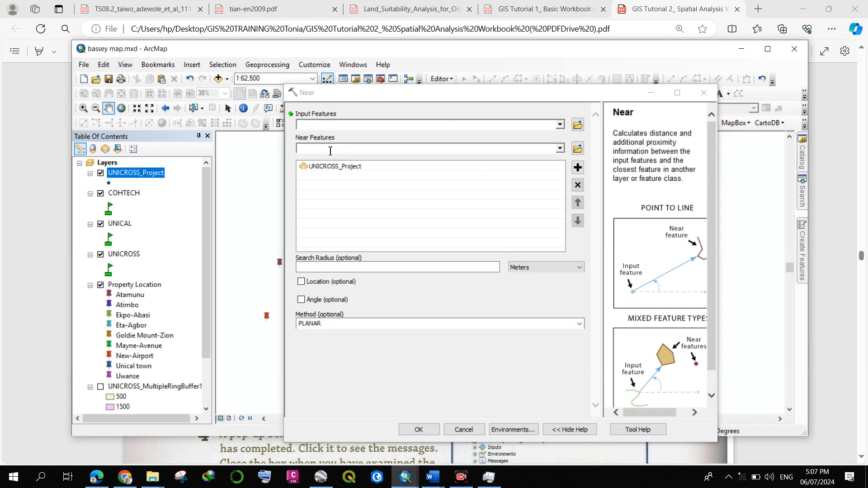
pyautogui.click(559, 125)
pyautogui.click(350, 178)
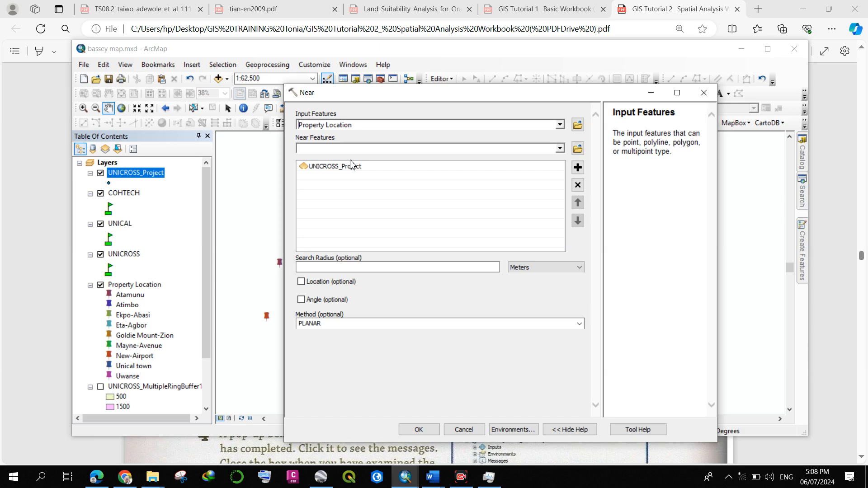
pyautogui.click(418, 429)
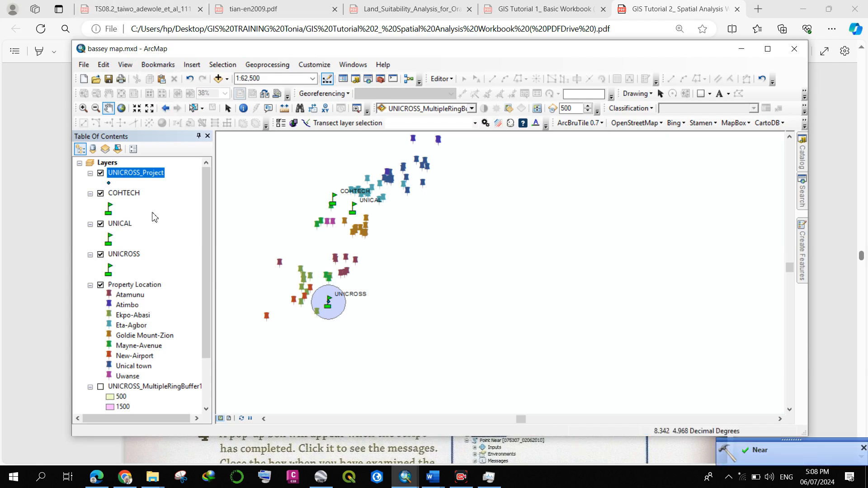
# Open the UNICROSS_Project attribute table, look through its fields for near results, and close it.
pyautogui.scroll(-2, 154, 217)
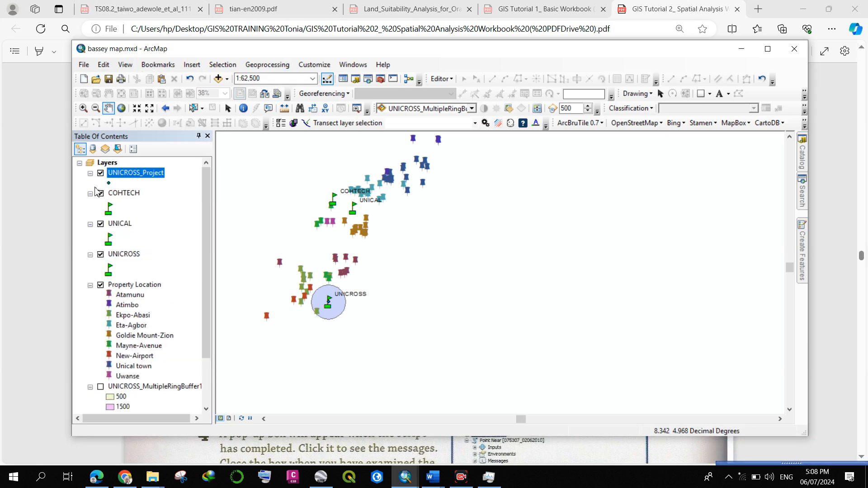
pyautogui.rightClick(137, 180)
pyautogui.click(188, 209)
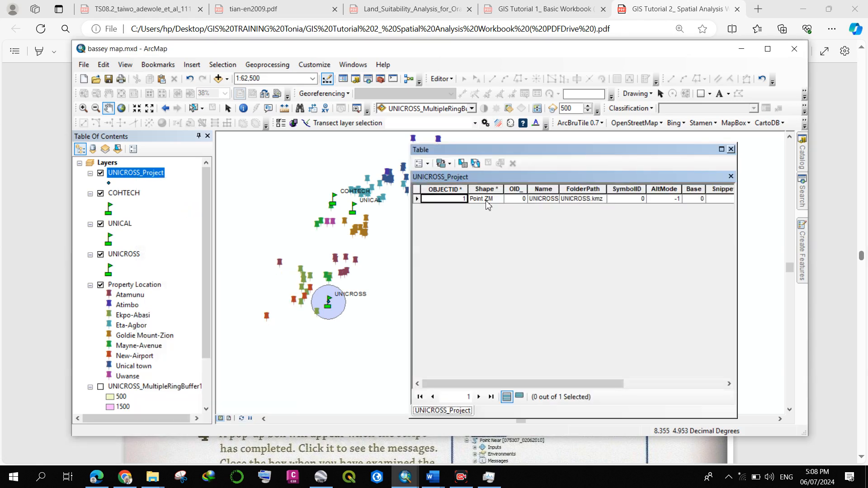
pyautogui.moveTo(525, 389); pyautogui.dragTo(653, 382)
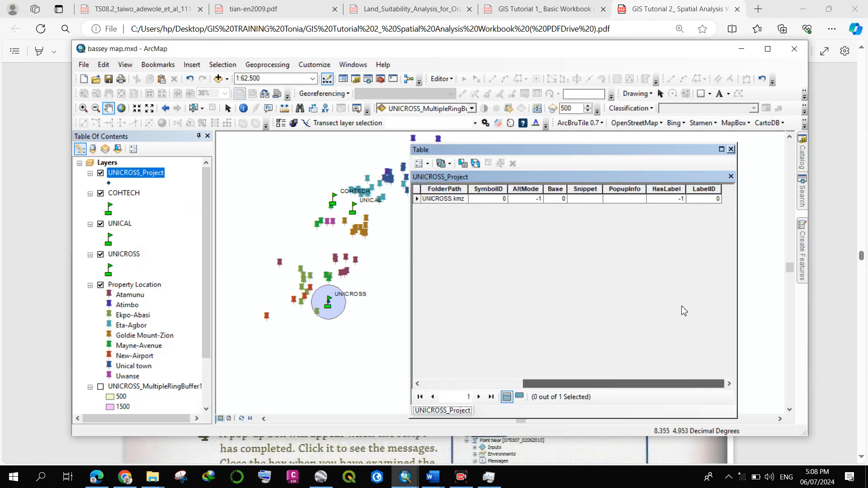
pyautogui.click(731, 149)
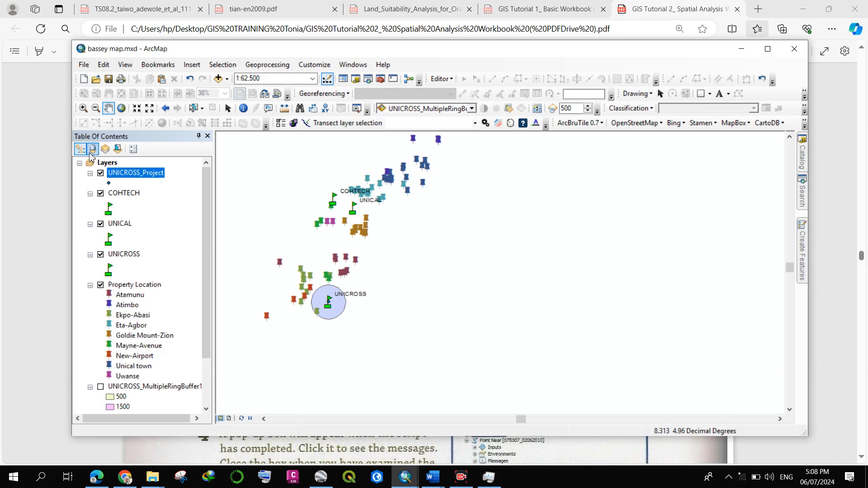
# List the layers by source to check where they are stored, and return to the drawing order list.
pyautogui.click(92, 150)
pyautogui.scroll(-3, 169, 276)
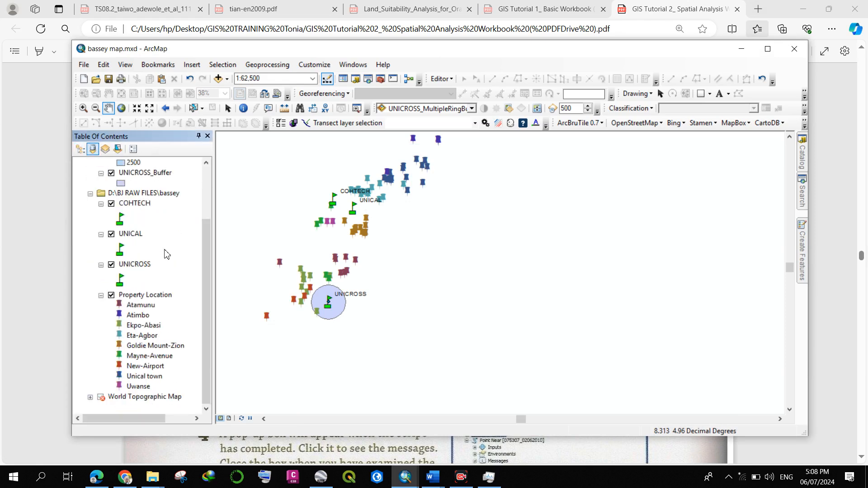
pyautogui.scroll(3, 163, 307)
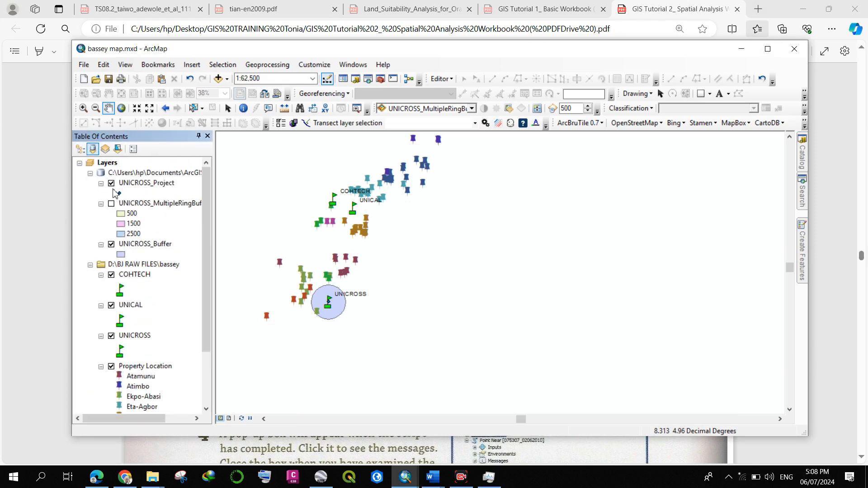
pyautogui.click(80, 149)
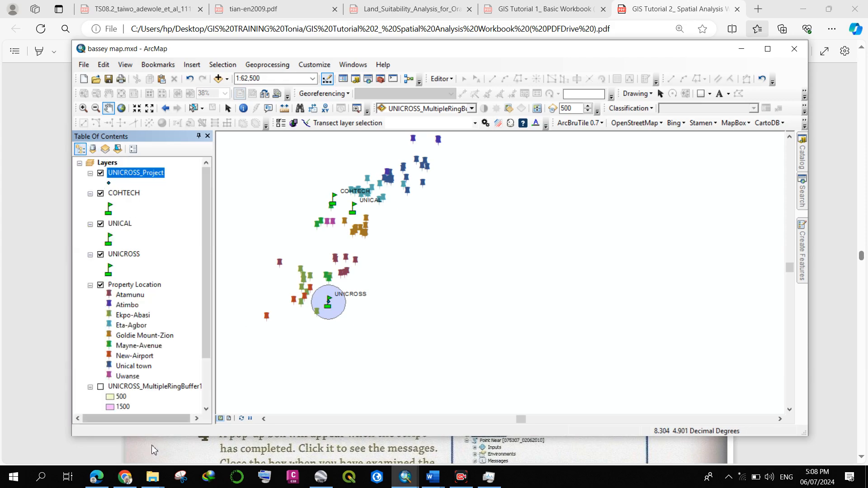
# Switch to the GIS Tutorial 2 PDF in Edge and review the workbook's instructions for running Point Near and reading its results.
pyautogui.click(96, 477)
pyautogui.scroll(3, 377, 219)
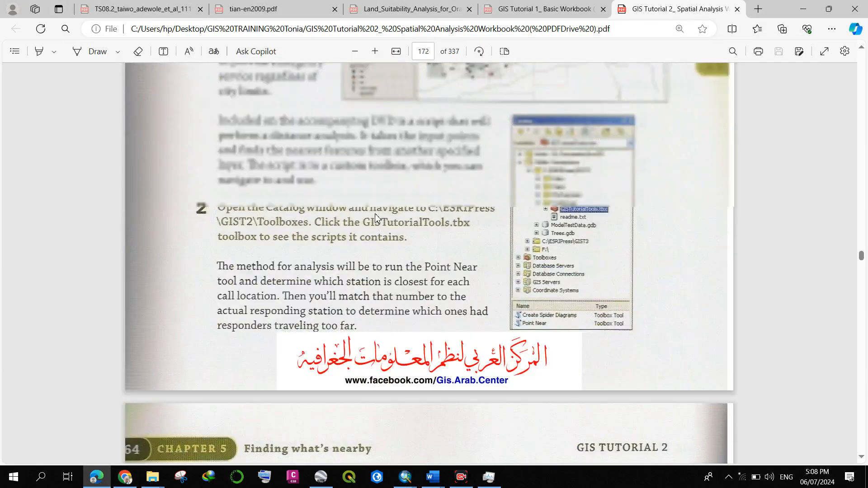
pyautogui.scroll(-10, 323, 201)
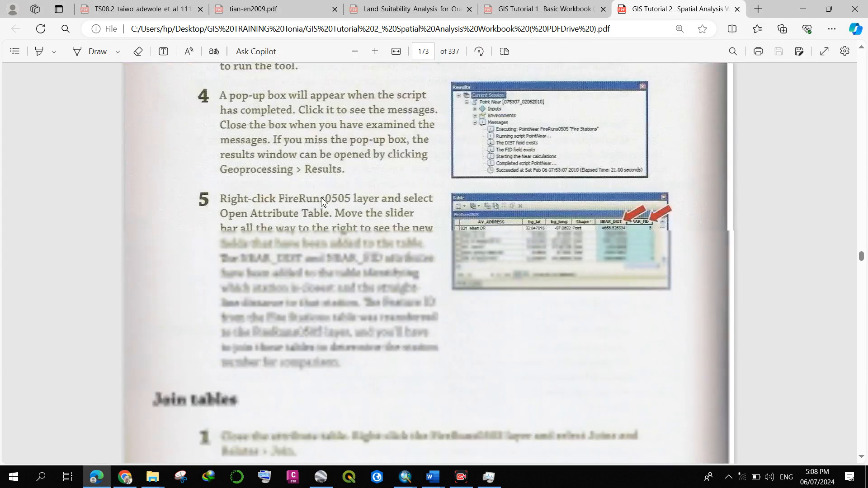
pyautogui.scroll(2, 323, 202)
pyautogui.scroll(1, 473, 220)
pyautogui.scroll(-5, 478, 220)
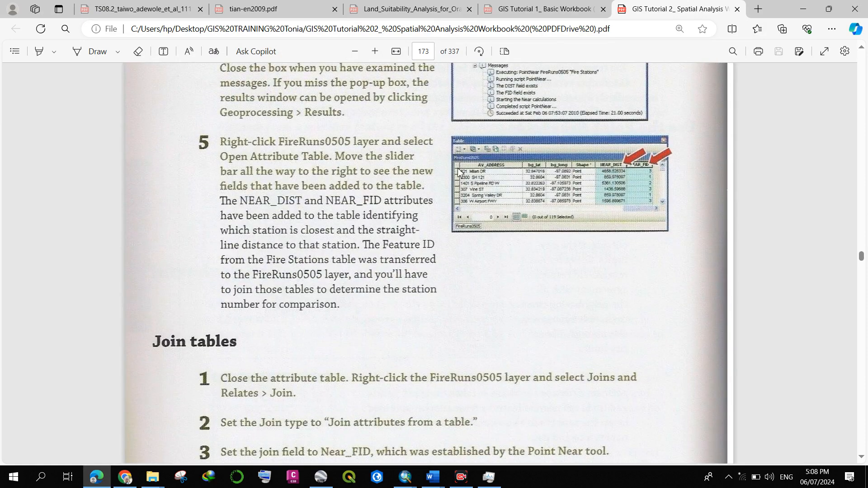
pyautogui.scroll(10, 458, 172)
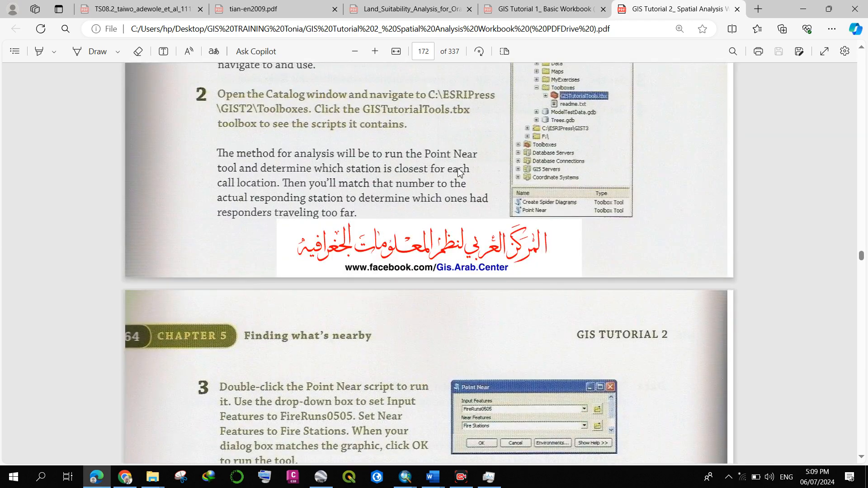
pyautogui.scroll(-2, 458, 172)
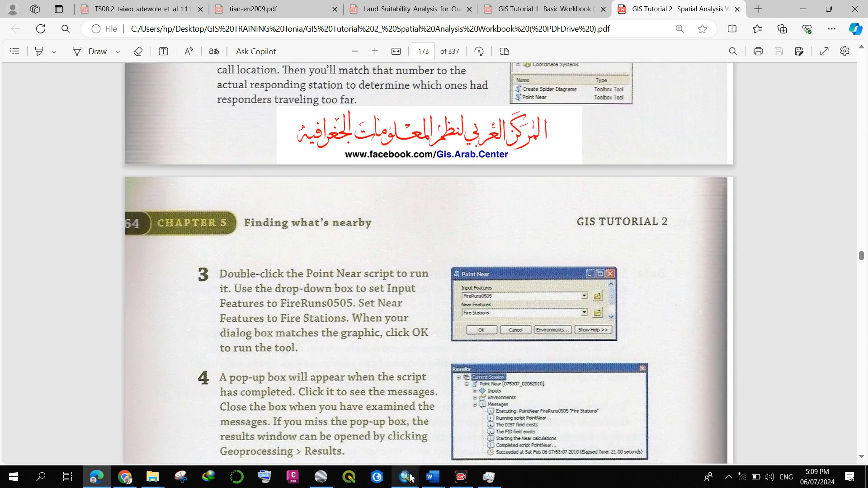
# Switch back to the bassey map in ArcMap, open the Property Location attribute table and check for the NEAR_FID and NEAR_DIST fields.
pyautogui.moveTo(406, 478)
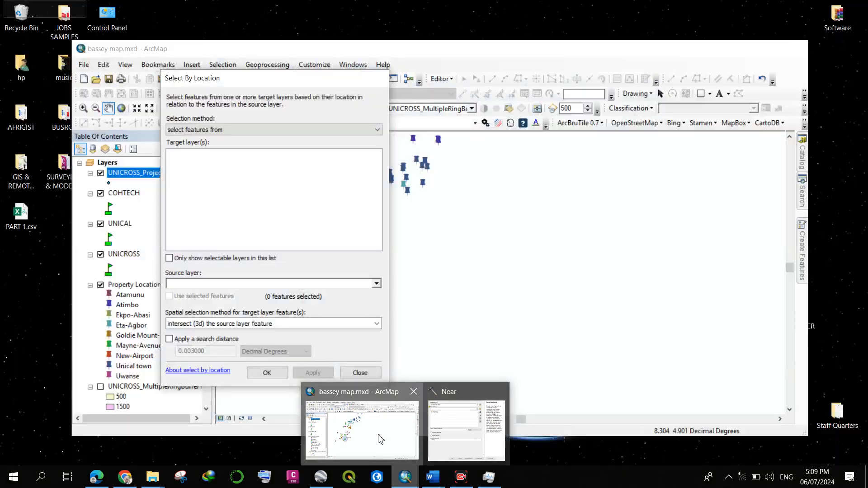
pyautogui.click(351, 421)
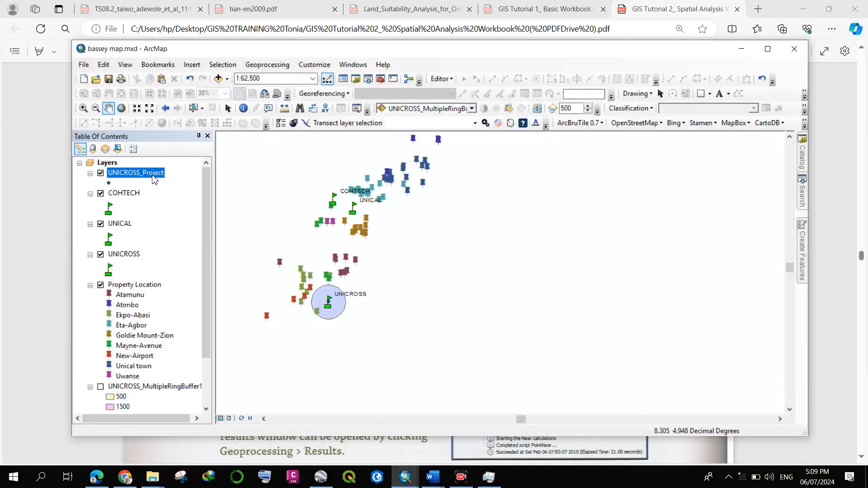
pyautogui.rightClick(143, 287)
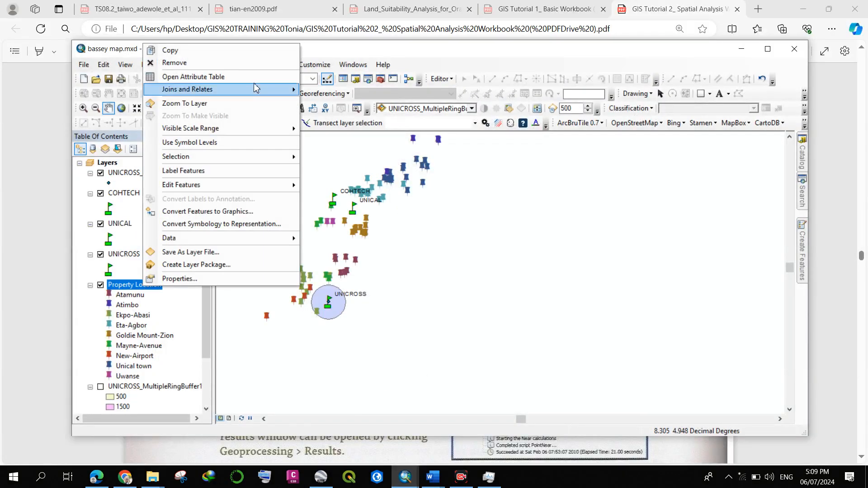
pyautogui.click(256, 77)
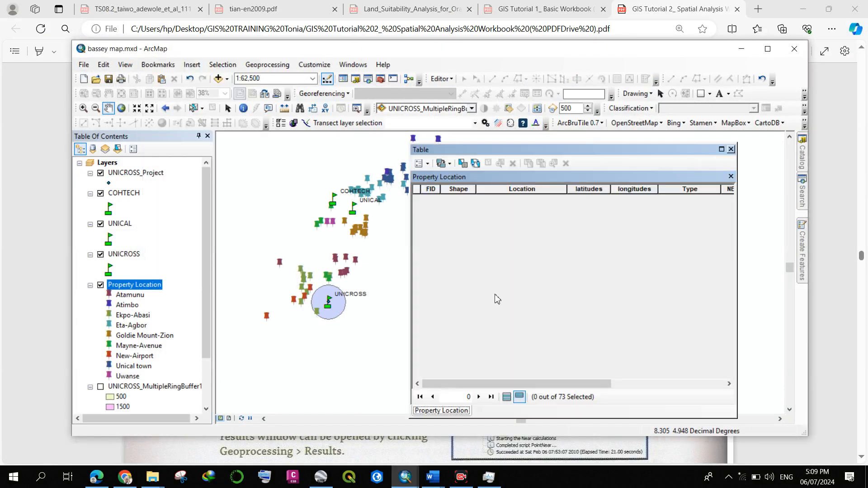
pyautogui.moveTo(466, 384); pyautogui.dragTo(642, 374)
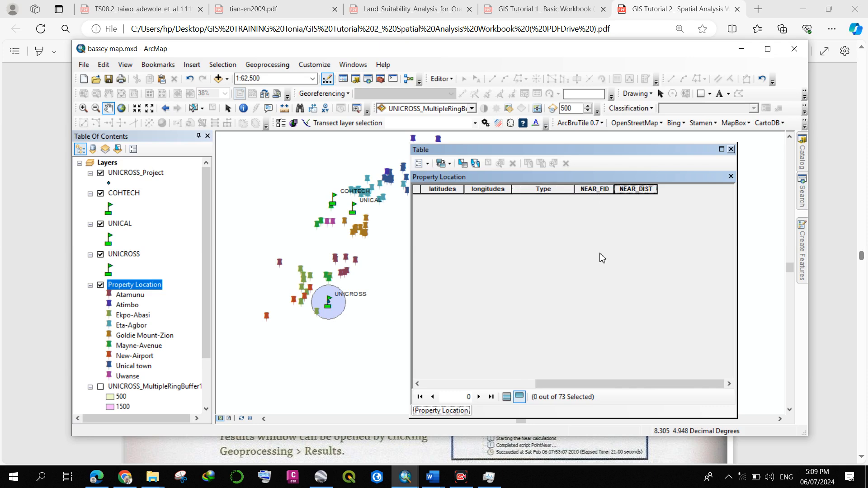
pyautogui.moveTo(592, 384); pyautogui.dragTo(480, 384)
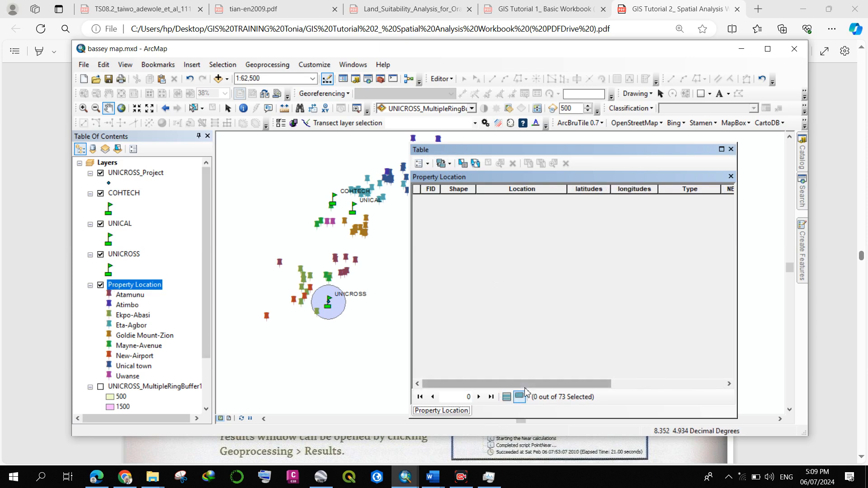
pyautogui.moveTo(530, 385); pyautogui.dragTo(642, 385)
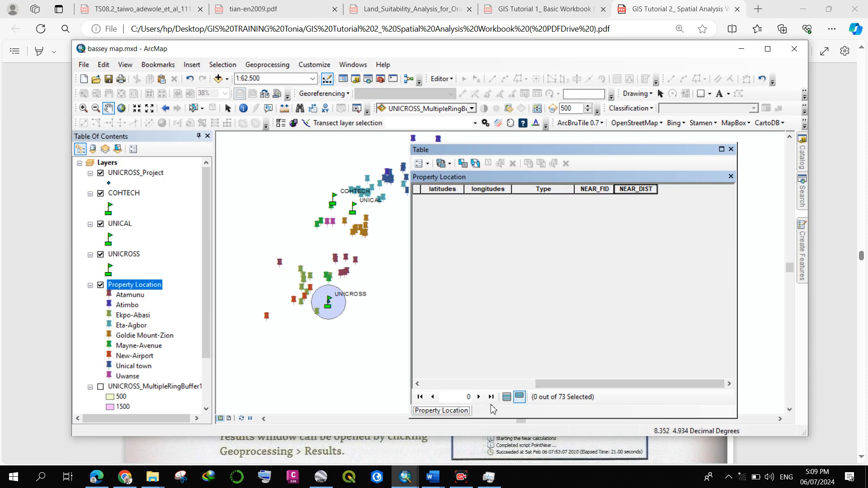
# Show all records in the Property Location table and examine each location's NEAR_FID and NEAR_DIST values.
pyautogui.click(511, 395)
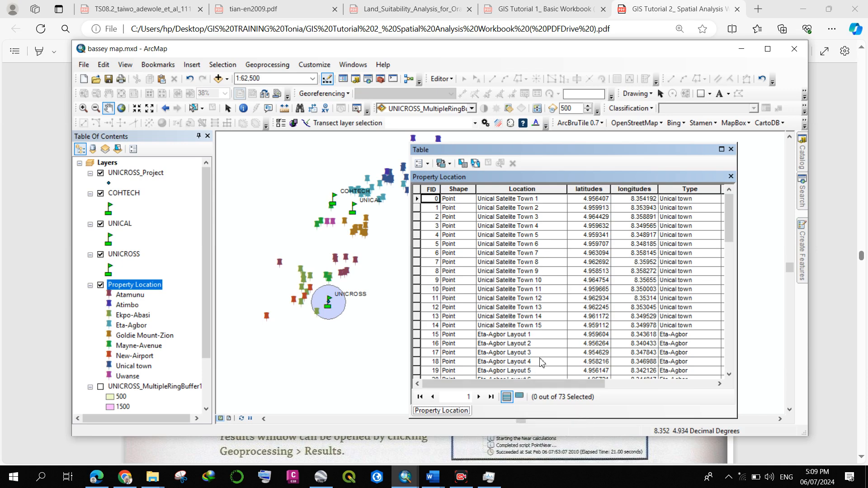
pyautogui.moveTo(503, 384); pyautogui.dragTo(648, 390)
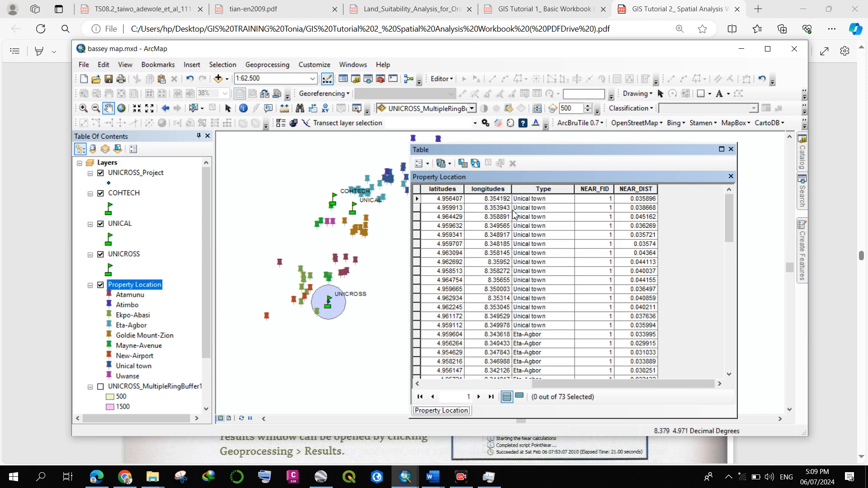
pyautogui.moveTo(587, 384); pyautogui.dragTo(476, 385)
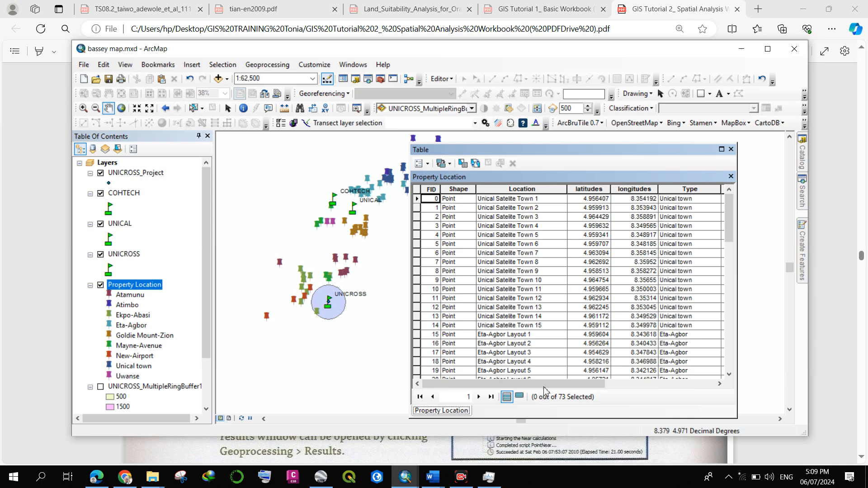
pyautogui.moveTo(546, 385); pyautogui.dragTo(673, 387)
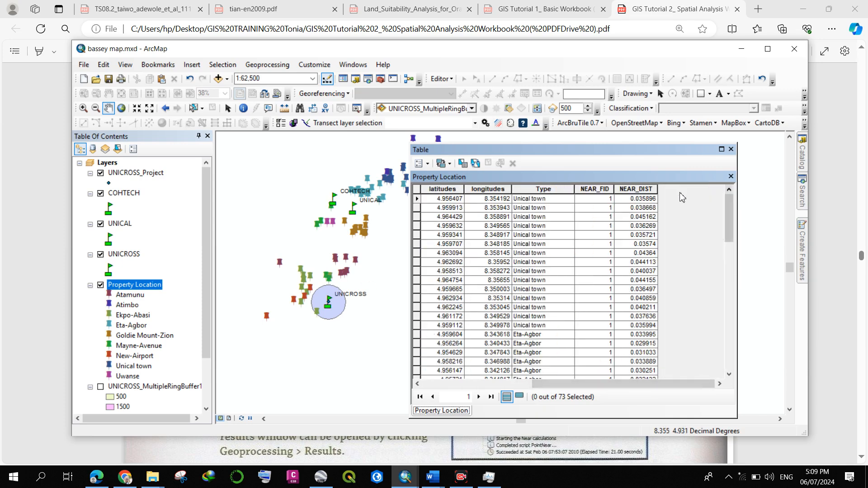
# Sort the Property Location table by NEAR_DIST in descending order and select the first record, locating its point on the map.
pyautogui.click(628, 191)
pyautogui.rightClick(628, 193)
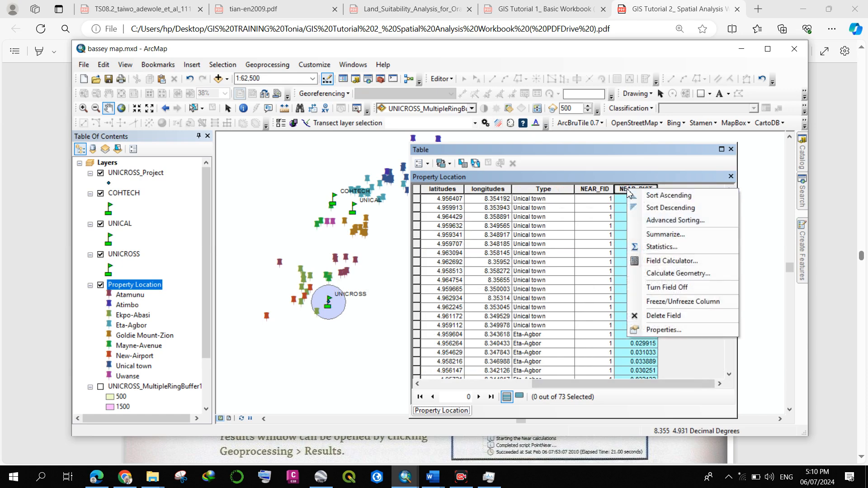
pyautogui.click(678, 207)
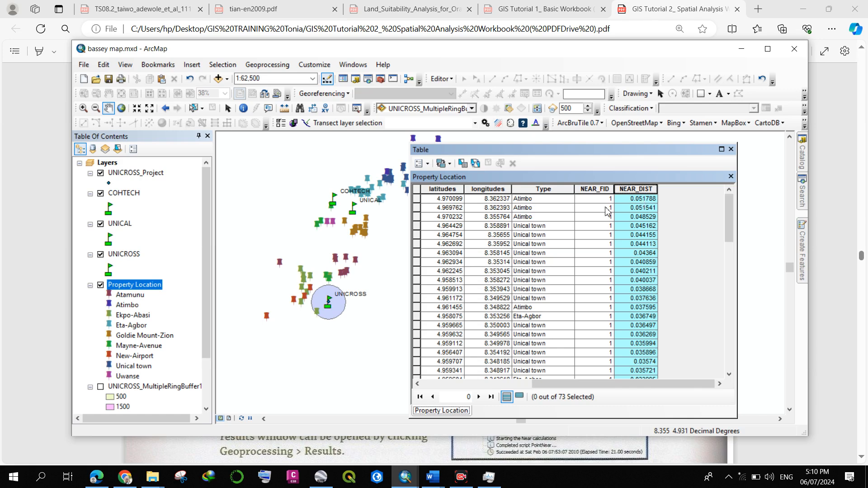
pyautogui.click(416, 202)
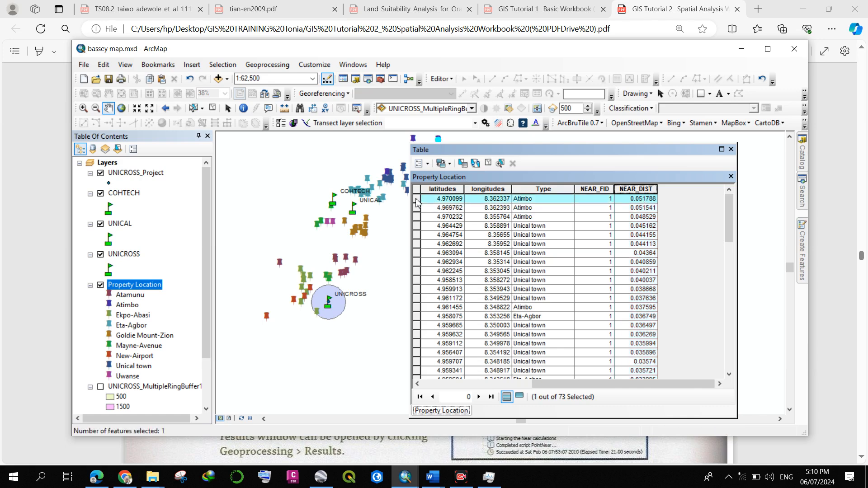
pyautogui.moveTo(452, 142); pyautogui.dragTo(372, 186)
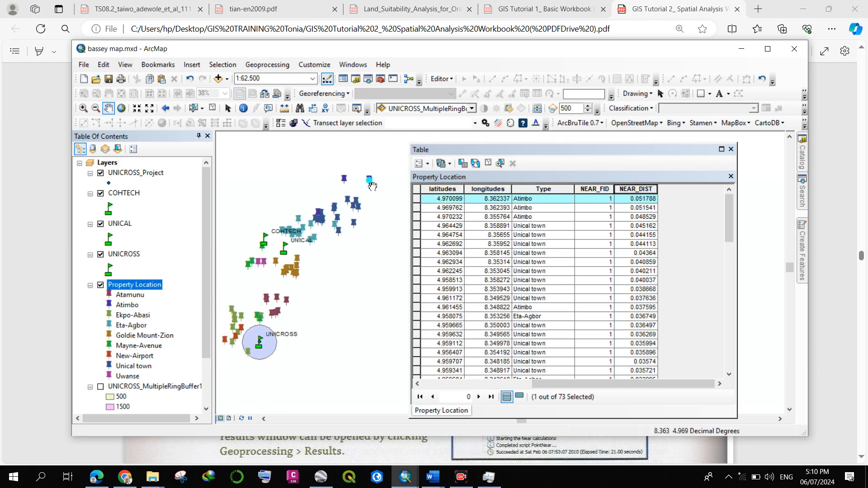
# Follow the map from the selected farthest Atimbo property down to the UNICROSS buffer to compare their separation.
pyautogui.scroll(3, 372, 186)
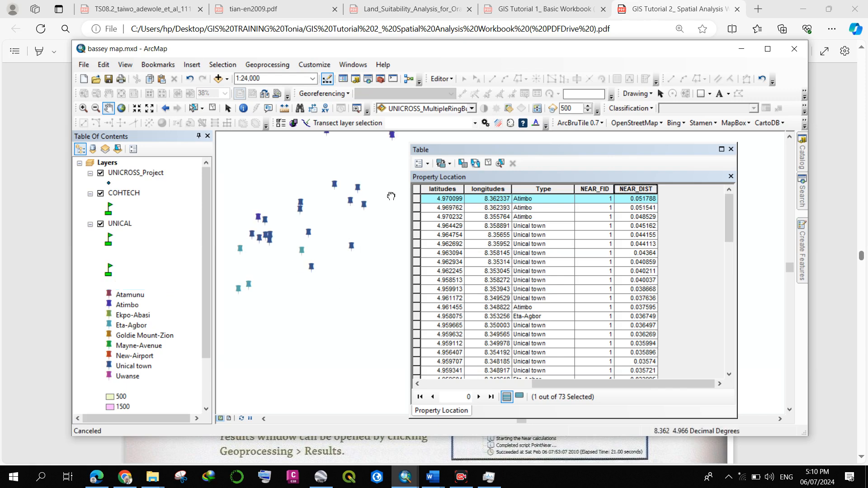
pyautogui.moveTo(327, 312); pyautogui.dragTo(366, 234)
pyautogui.moveTo(292, 281); pyautogui.dragTo(380, 207)
pyautogui.moveTo(254, 306); pyautogui.dragTo(310, 242)
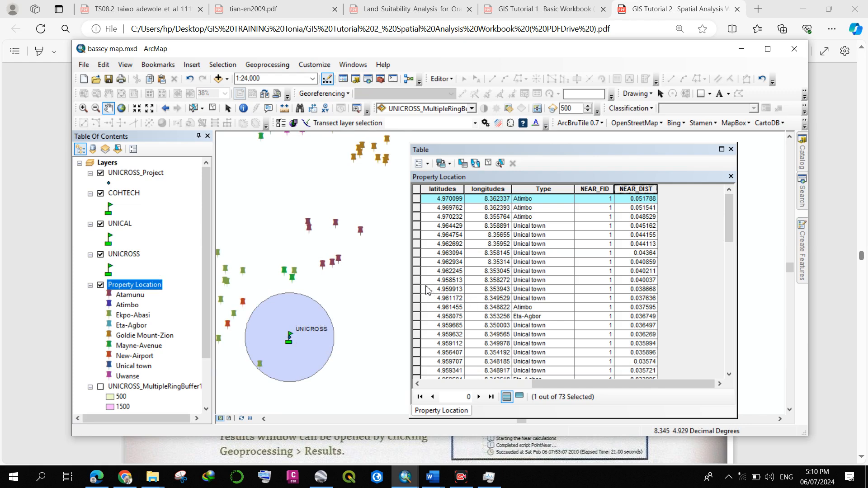
# Select the second record in the Property Location table and inspect its point on the map.
pyautogui.doubleClick(418, 208)
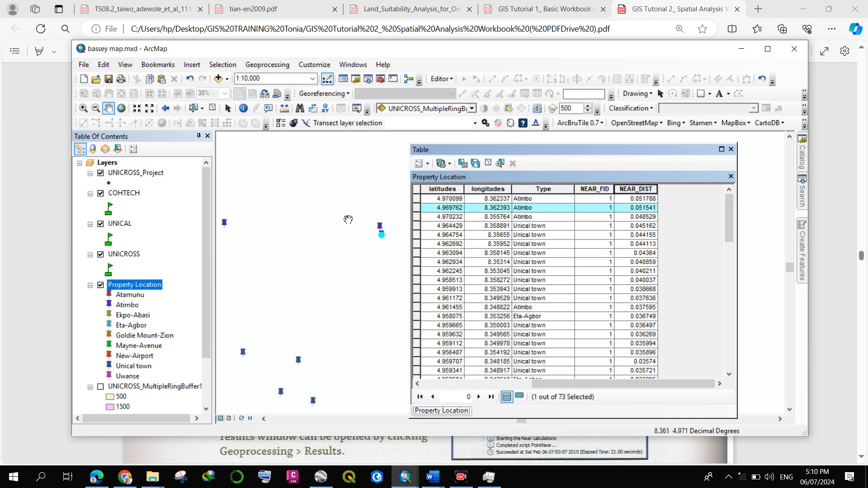
pyautogui.scroll(1, 348, 218)
pyautogui.scroll(-1, 362, 231)
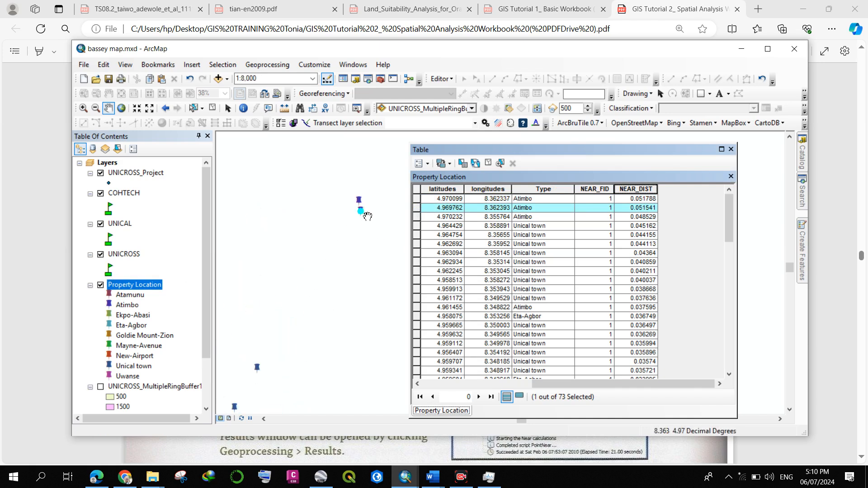
# Select the last Property Location record, the Ekpo-Abasi property with the smallest NEAR_DIST, and locate its point within the UNICROSS buffer.
pyautogui.scroll(-15, 547, 301)
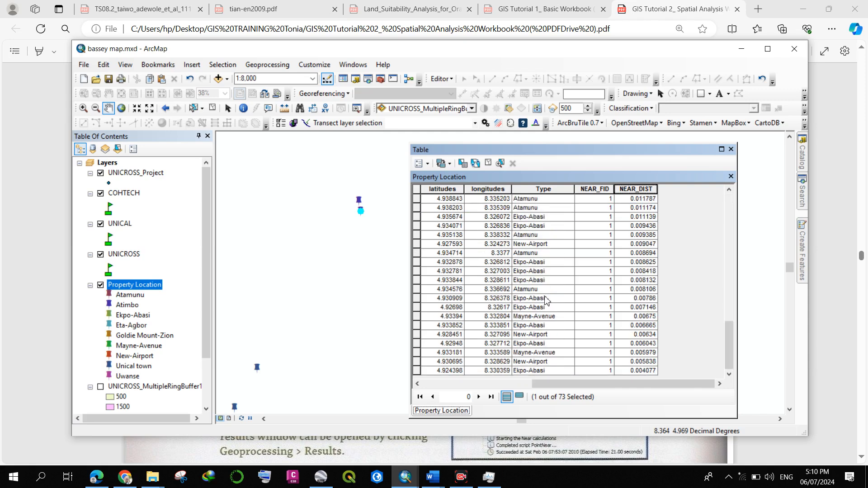
pyautogui.click(415, 373)
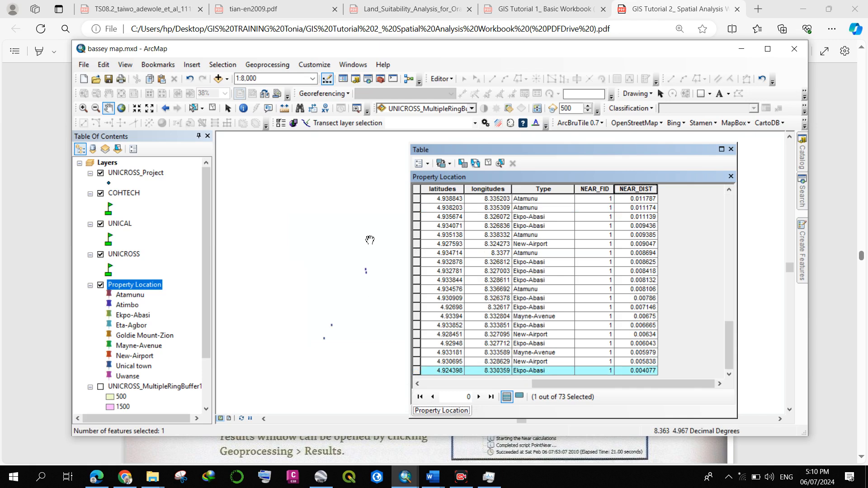
pyautogui.scroll(-5, 369, 312)
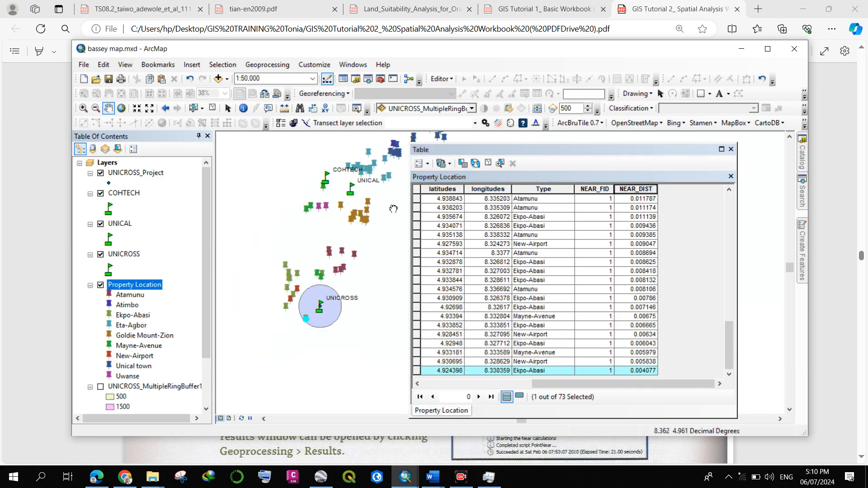
pyautogui.scroll(4, 351, 314)
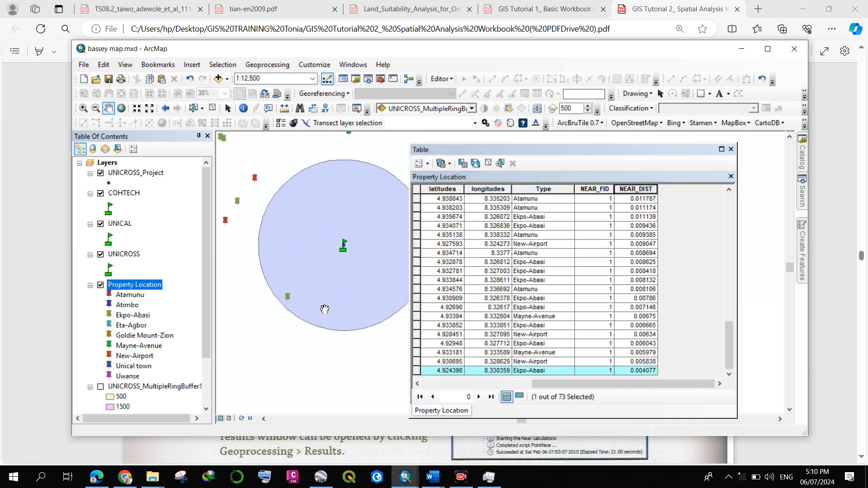
pyautogui.moveTo(324, 309); pyautogui.dragTo(314, 309)
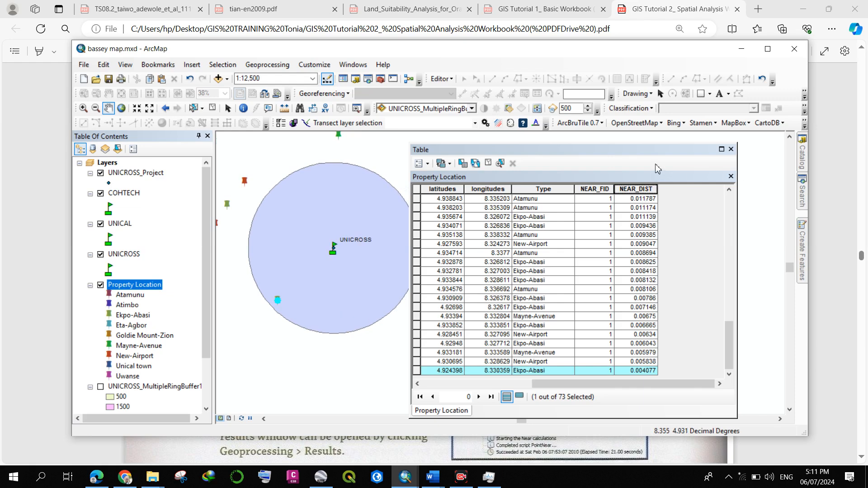
# Switch to the GIS Tutorial 2 PDF in Edge and read steps 7 to 9 on the joined attribute table and definition query.
pyautogui.click(96, 476)
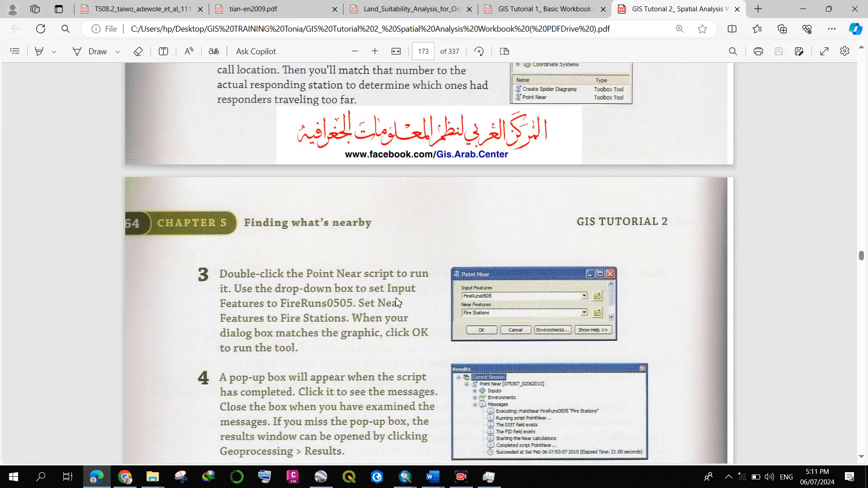
pyautogui.scroll(-18, 402, 289)
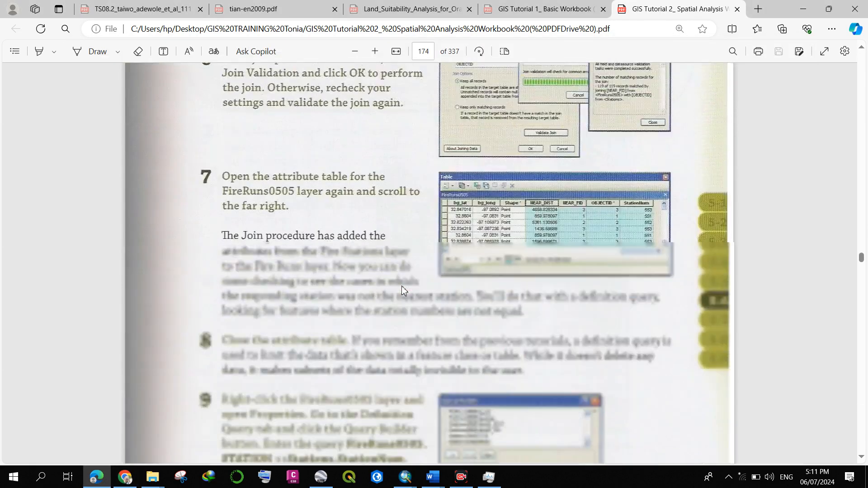
pyautogui.scroll(-4, 403, 259)
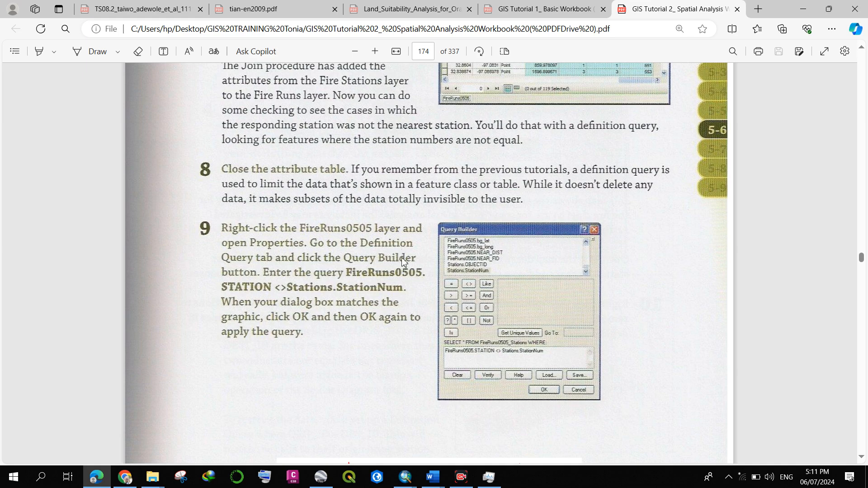
pyautogui.scroll(-5, 405, 257)
pyautogui.scroll(4, 405, 261)
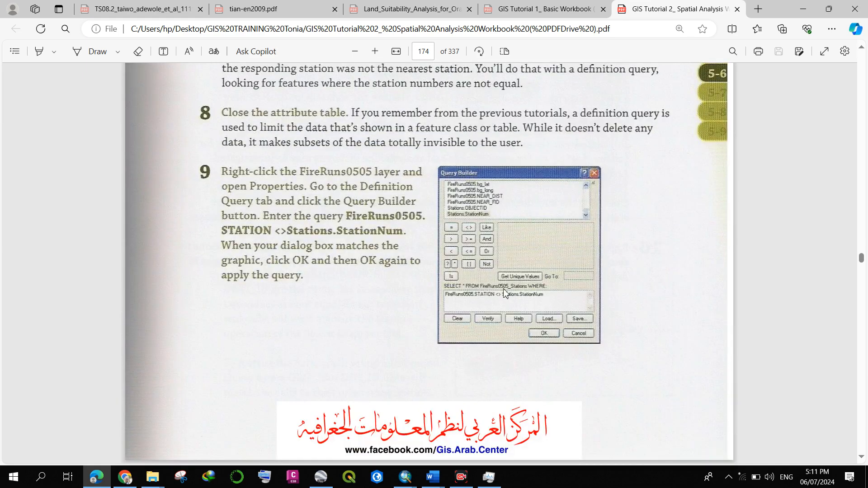
pyautogui.scroll(5, 379, 262)
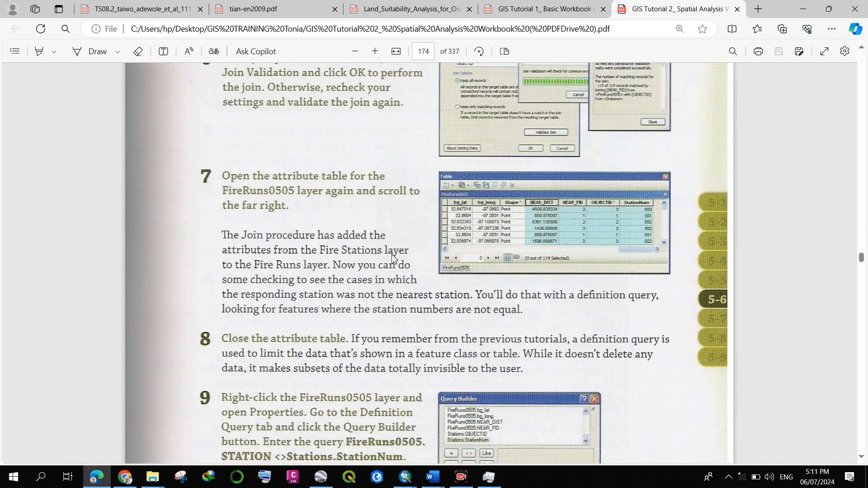
pyautogui.scroll(-1, 388, 277)
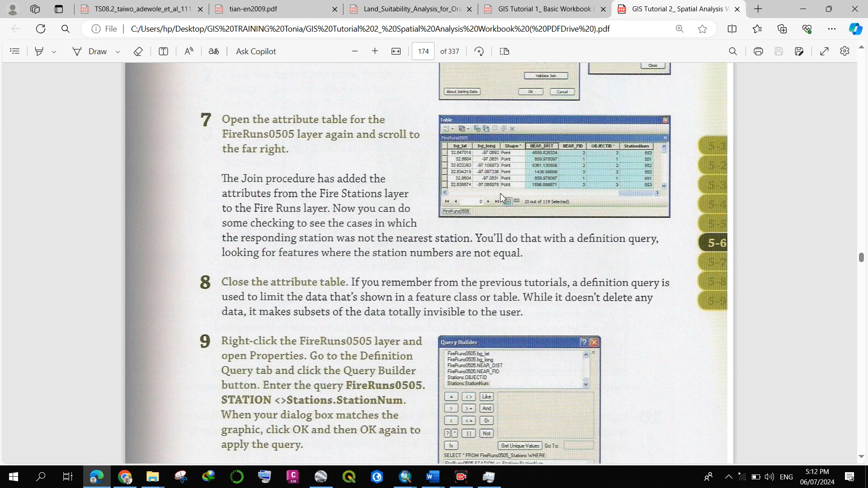
# Continue through the workbook to the Create a spider diagram exercise and read its introduction and first steps.
pyautogui.scroll(-5, 450, 190)
pyautogui.scroll(-12, 449, 191)
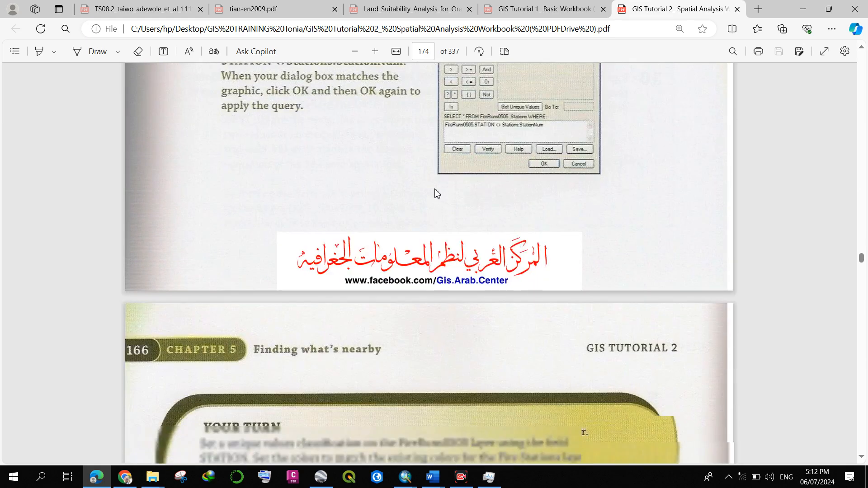
pyautogui.scroll(-15, 350, 250)
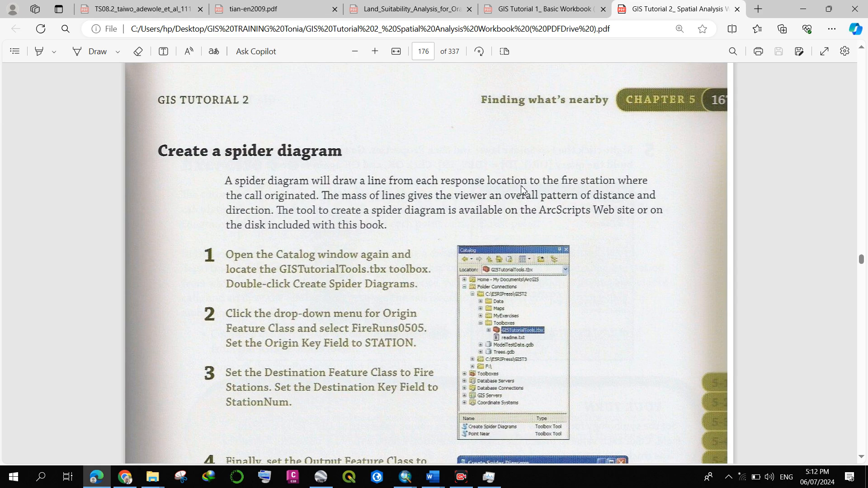
pyautogui.scroll(-3, 379, 276)
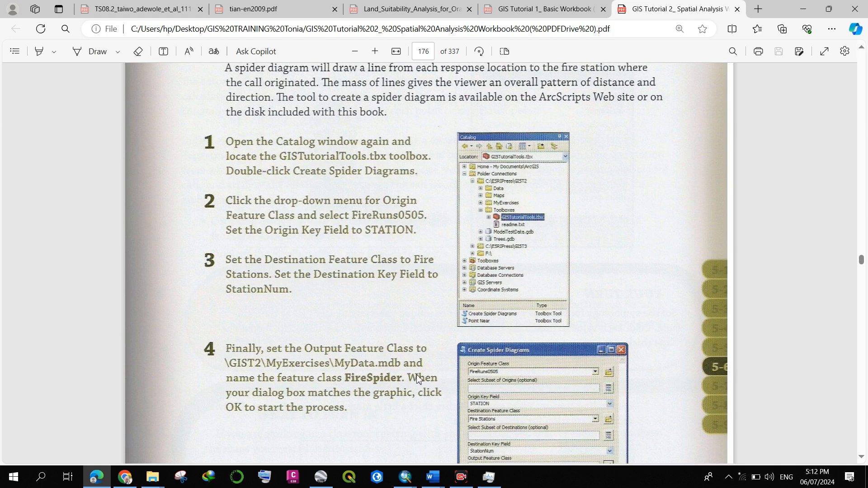
# Switch back to the bassey map in ArcMap, closing the Near tool window and the Property Location table.
pyautogui.click(406, 477)
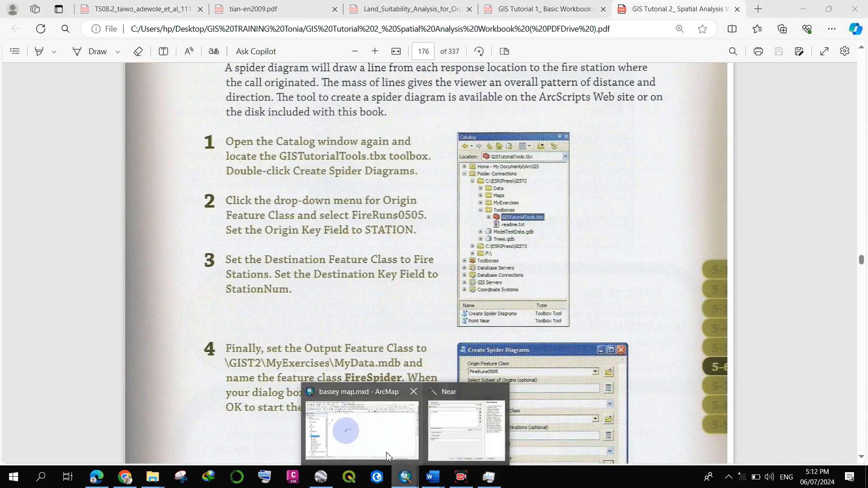
pyautogui.click(501, 392)
pyautogui.click(389, 430)
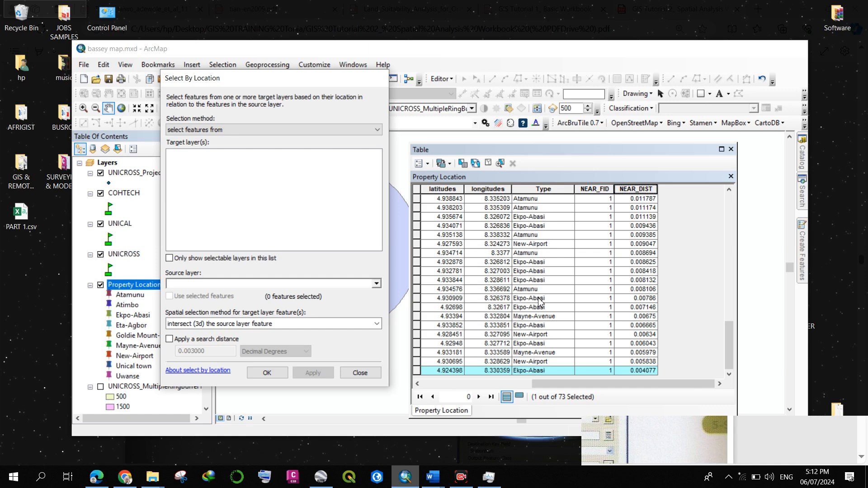
pyautogui.click(731, 149)
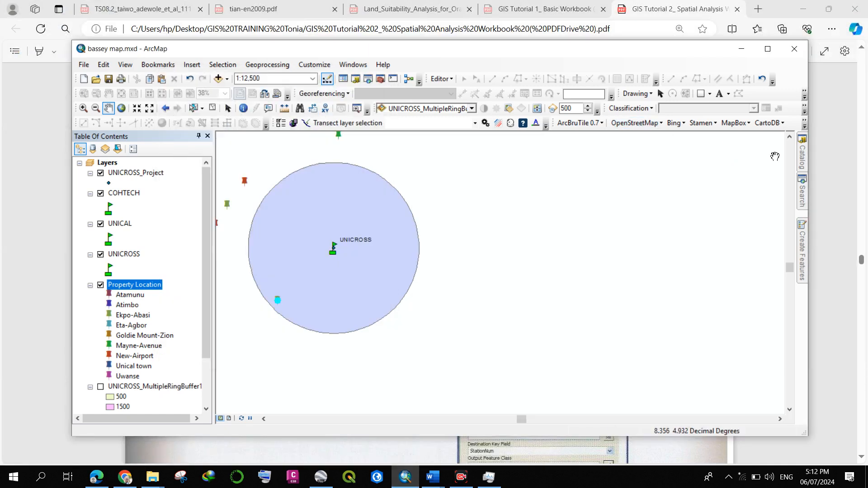
# Search the ArcMap tools for "spider".
pyautogui.click(803, 191)
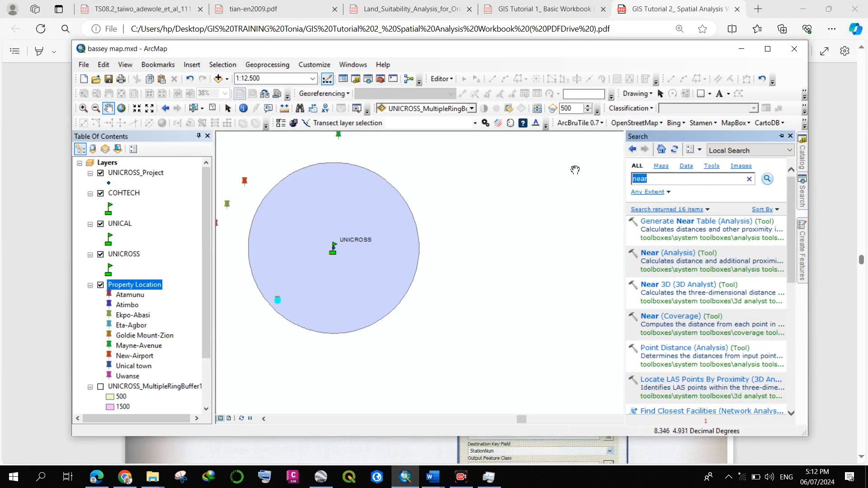
pyautogui.write('spider')
pyautogui.press('Return')
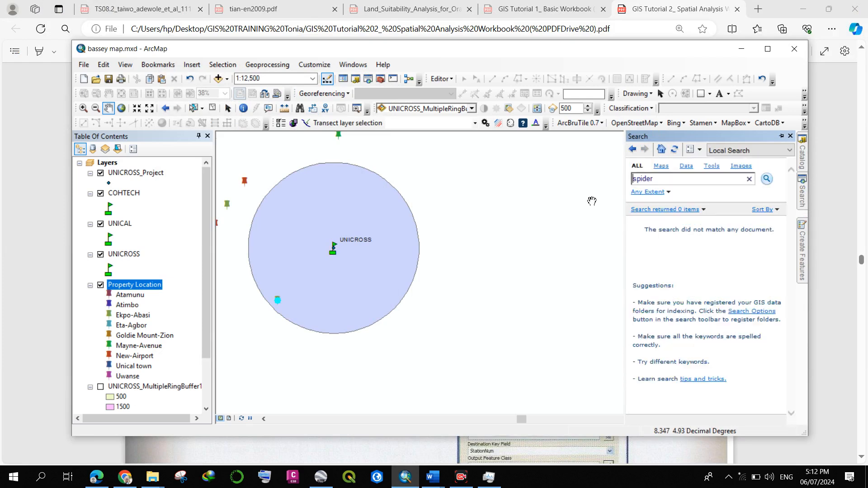
# Replace the tool search term with "create spider".
pyautogui.click(668, 182)
pyautogui.press('BackSpace')
pyautogui.press('BackSpace')
pyautogui.press('BackSpace')
pyautogui.press('BackSpace')
pyautogui.press('BackSpace')
pyautogui.press('BackSpace')
pyautogui.press('BackSpace')
pyautogui.write('create spider')
# Switch to the GIS Tutorial 2 PDF in Edge and review steps 1 to 4 for the Create Spider Diagrams tool.
pyautogui.click(96, 477)
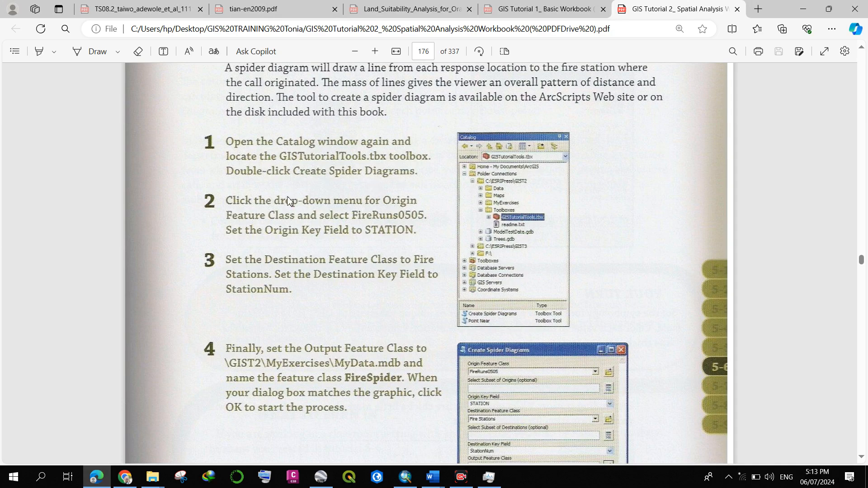
pyautogui.scroll(-1, 288, 216)
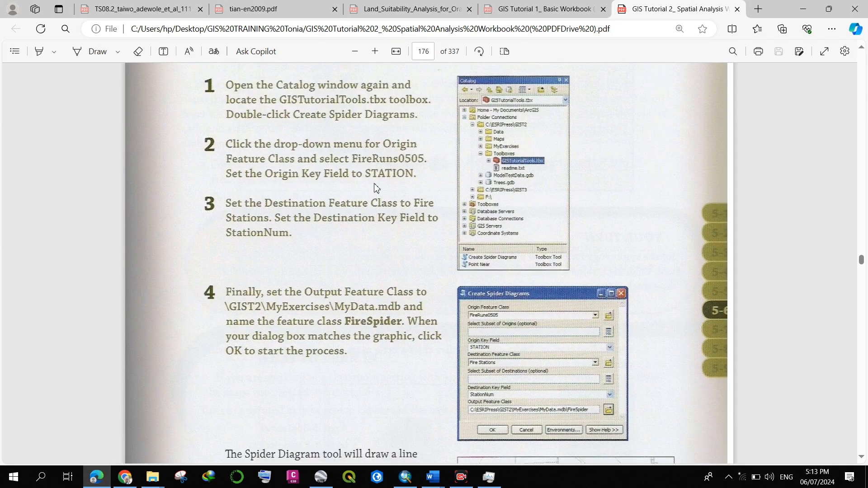
pyautogui.scroll(-1, 272, 217)
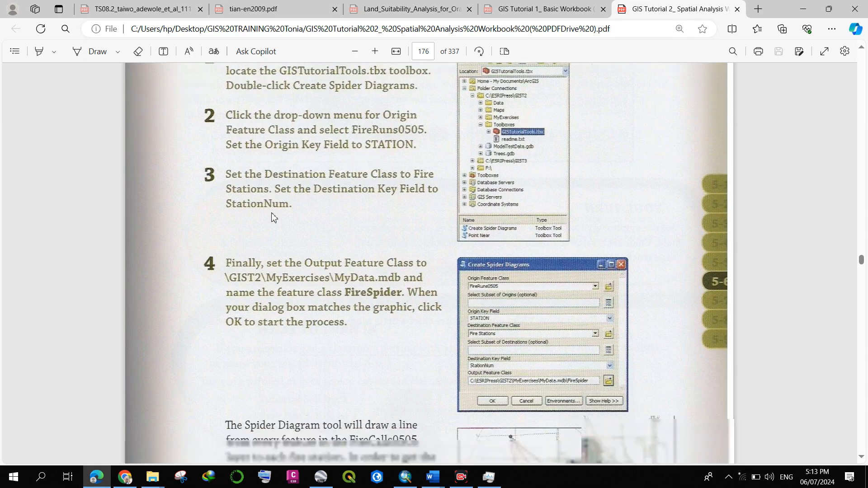
pyautogui.scroll(-1, 303, 194)
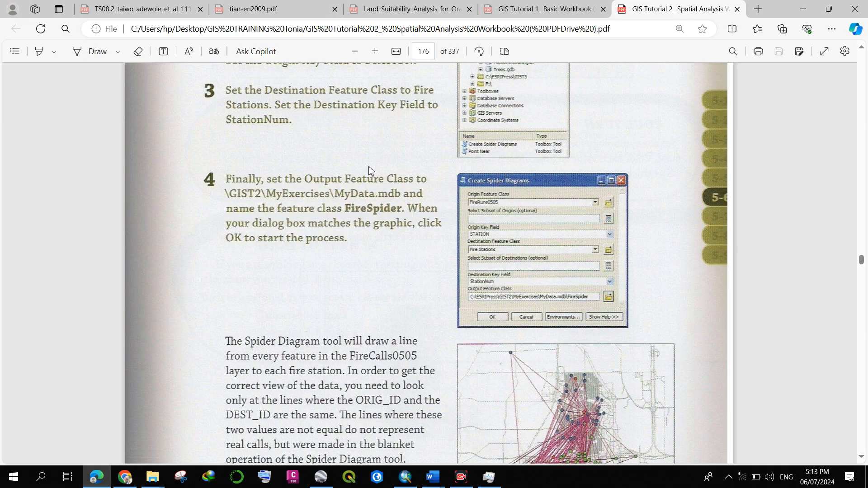
pyautogui.scroll(3, 455, 190)
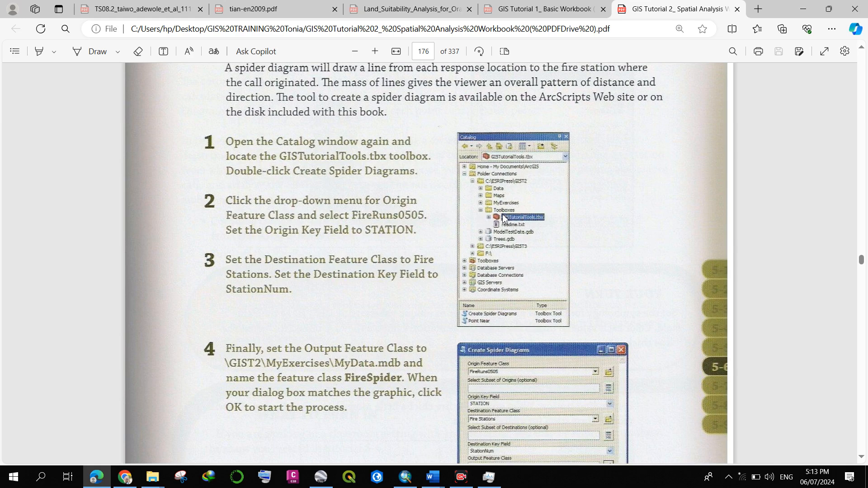
# Examine the workbook's Catalog figure up close to see where the GISTutorialTools.tbx toolbox is stored.
pyautogui.keyDown('ctrl'); pyautogui.scroll(5, 502, 215); pyautogui.keyUp('ctrl')
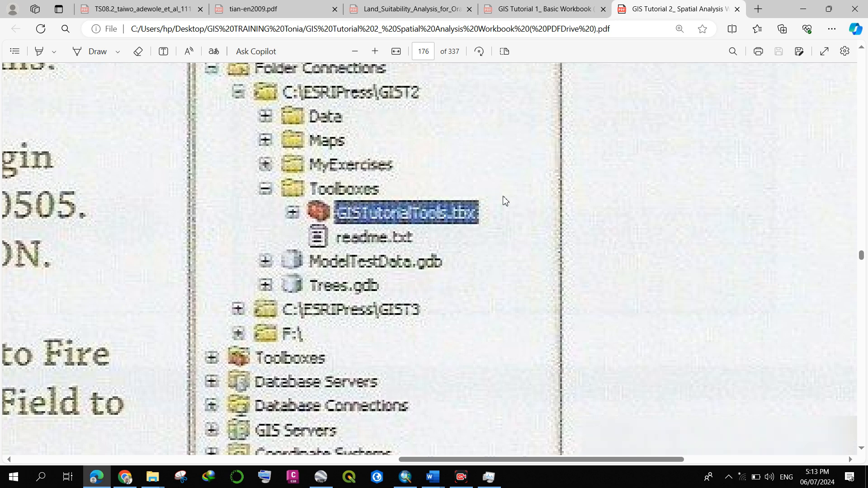
pyautogui.scroll(-2, 459, 207)
pyautogui.scroll(-3, 458, 207)
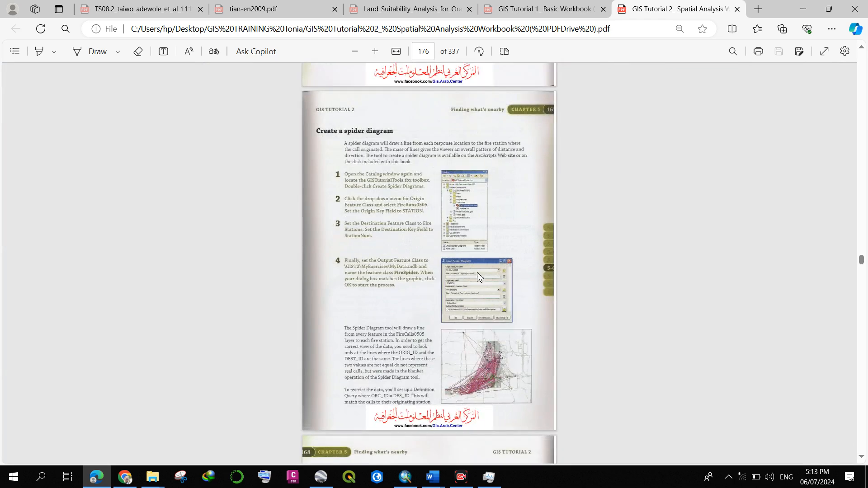
# Examine the Create Spider Diagrams dialog figure and the example spider diagram map with its explanation in the workbook.
pyautogui.scroll(-2, 500, 332)
pyautogui.scroll(3, 408, 289)
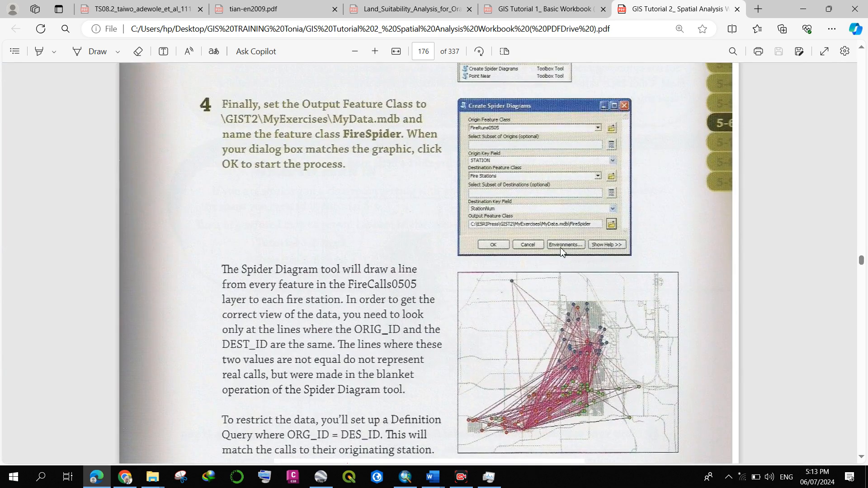
pyautogui.scroll(-3, 547, 160)
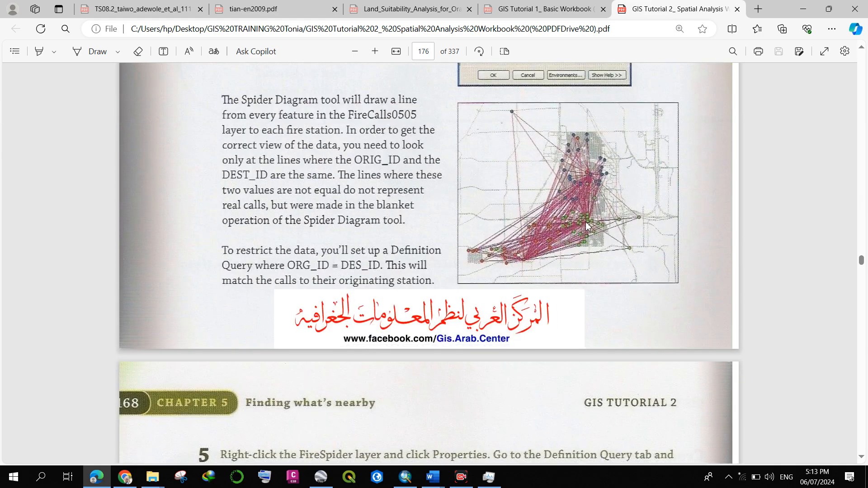
pyautogui.scroll(3, 588, 167)
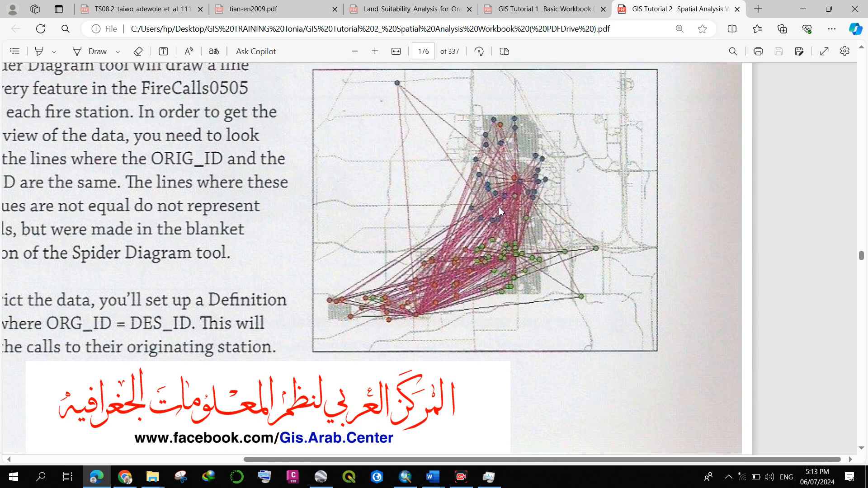
pyautogui.scroll(2, 499, 210)
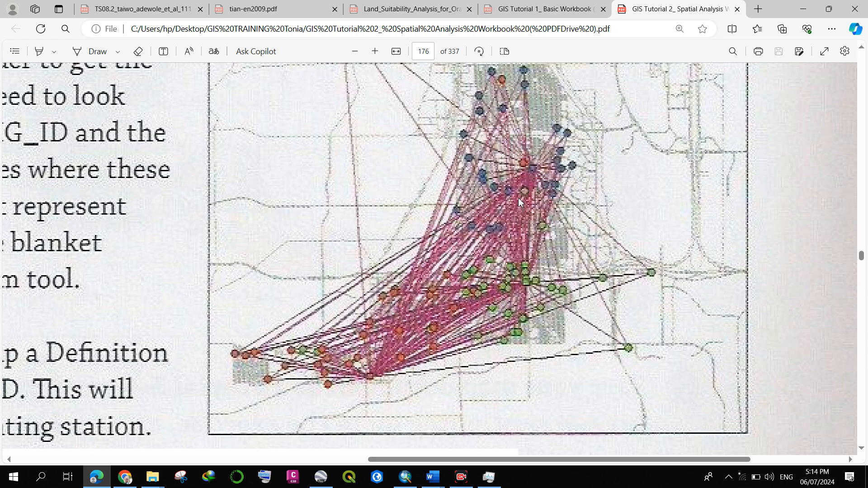
pyautogui.scroll(-5, 542, 218)
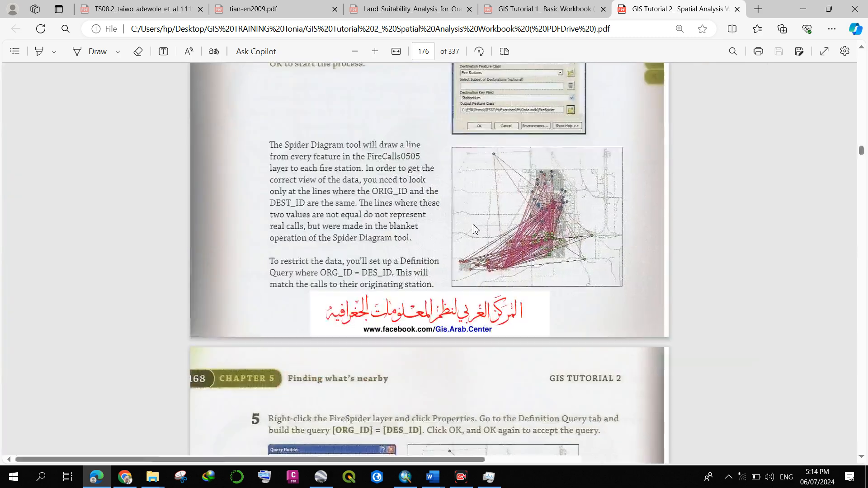
# Review the rest of Tutorial 5-6, from the FireSpider definition query through its review page, up to the Tutorial 5-7 introduction on creating distance surfaces.
pyautogui.scroll(-5, 447, 240)
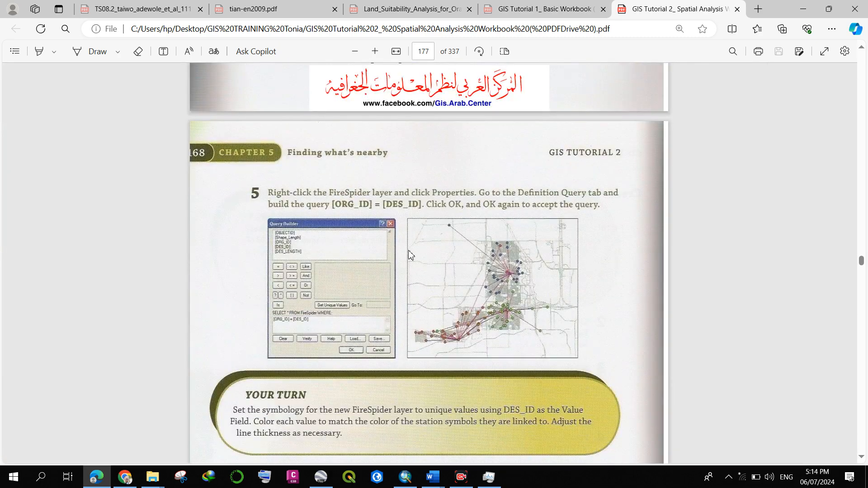
pyautogui.scroll(-3, 397, 244)
pyautogui.scroll(-6, 416, 256)
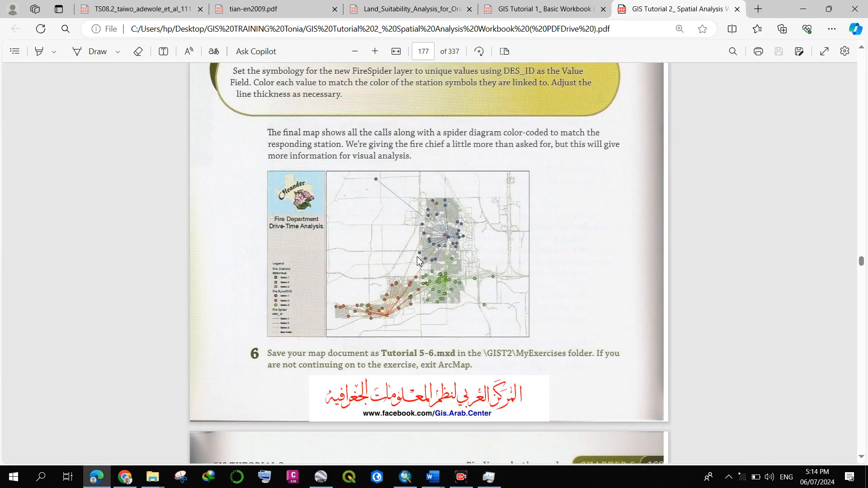
pyautogui.scroll(-14, 416, 257)
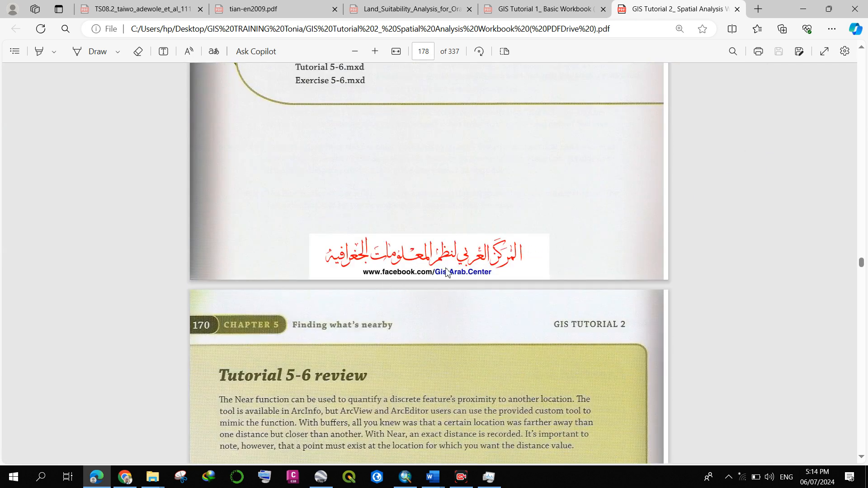
pyautogui.scroll(-3, 324, 267)
pyautogui.scroll(-1, 319, 267)
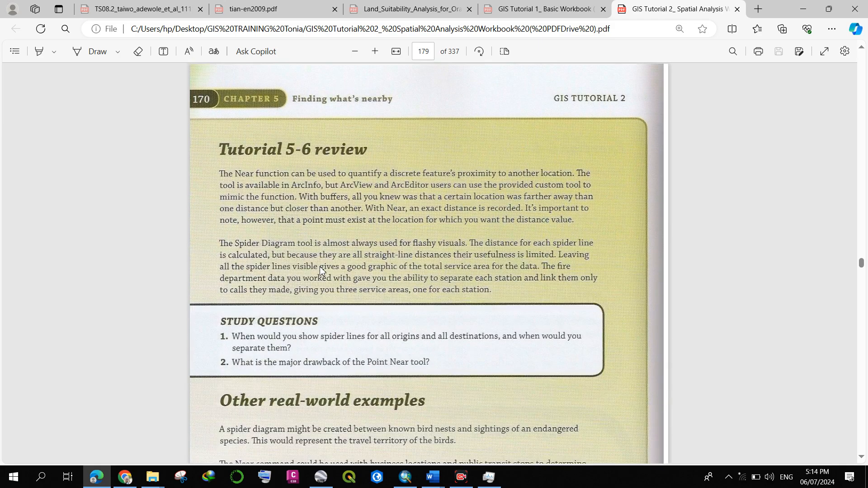
pyautogui.scroll(-10, 319, 267)
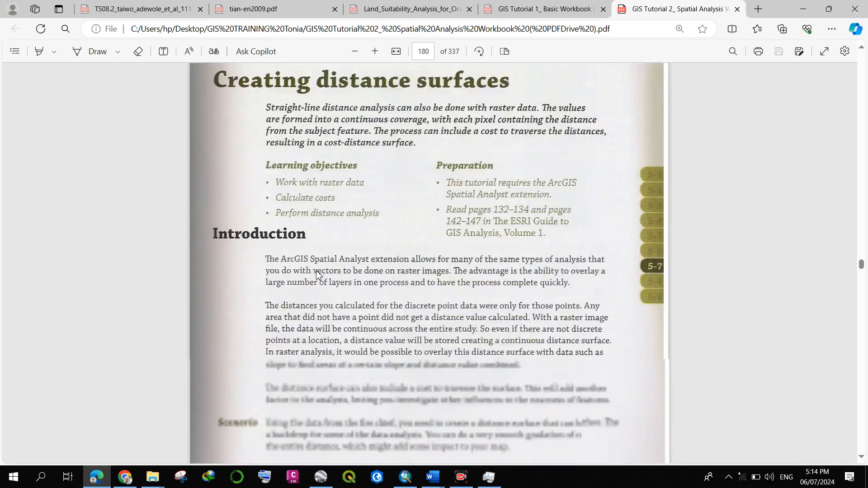
pyautogui.scroll(2, 320, 267)
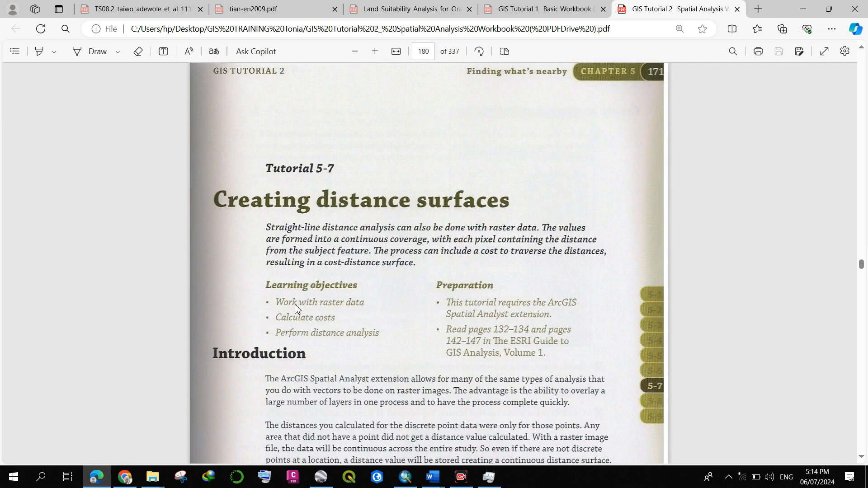